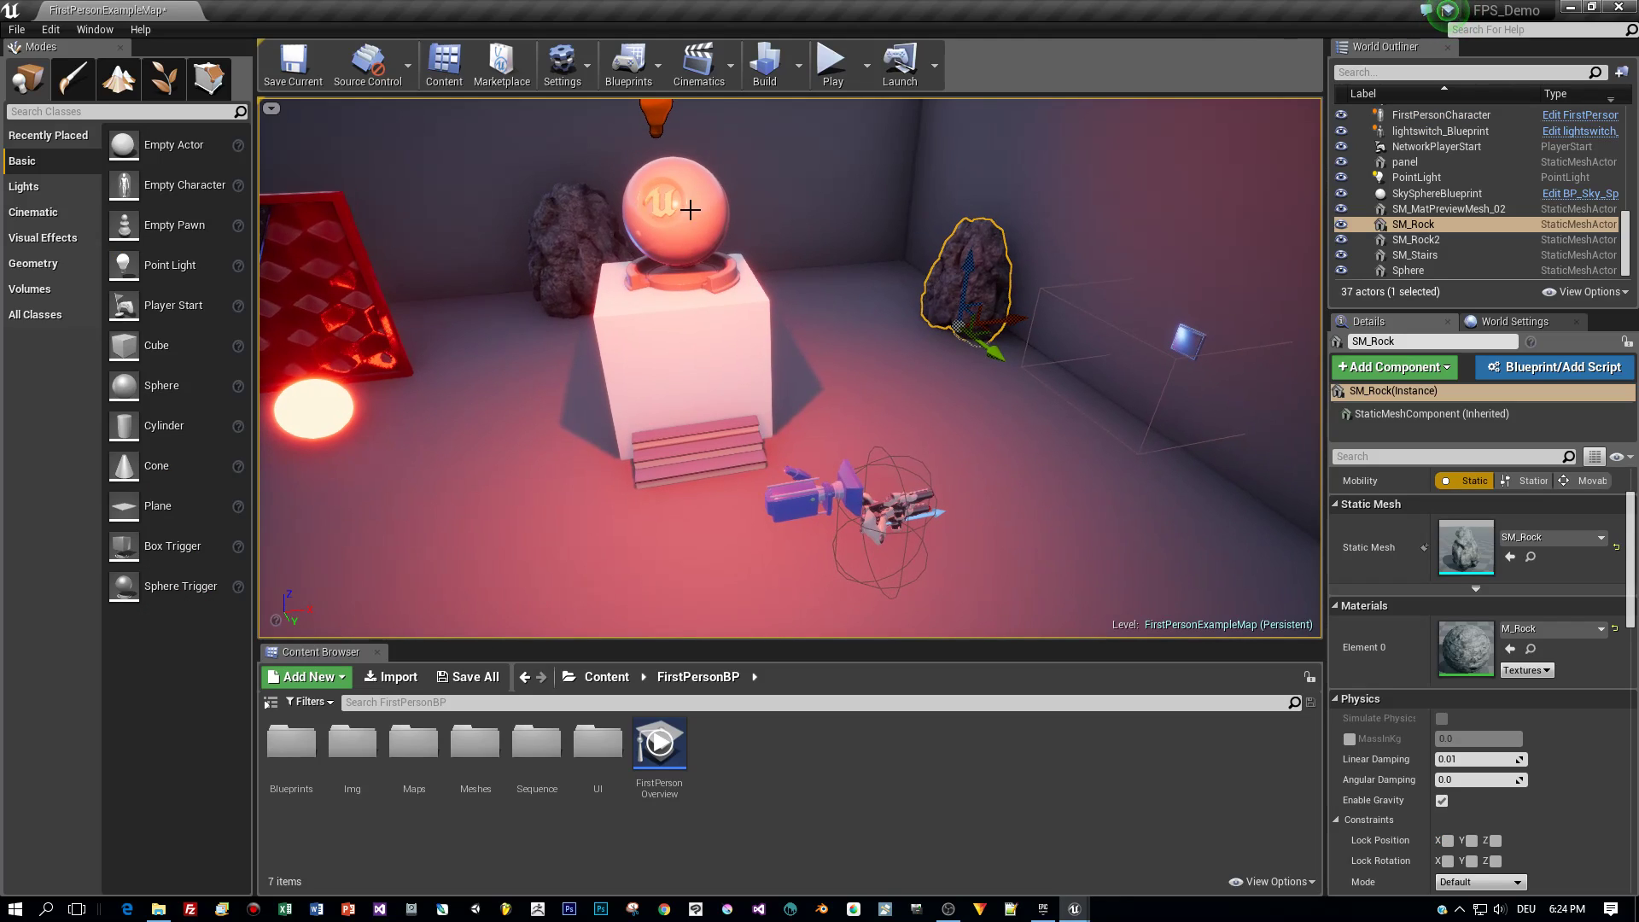
Create a level sequence named MySequence in the FirstPersonBP/Sequence folder
click(731, 80)
click(729, 115)
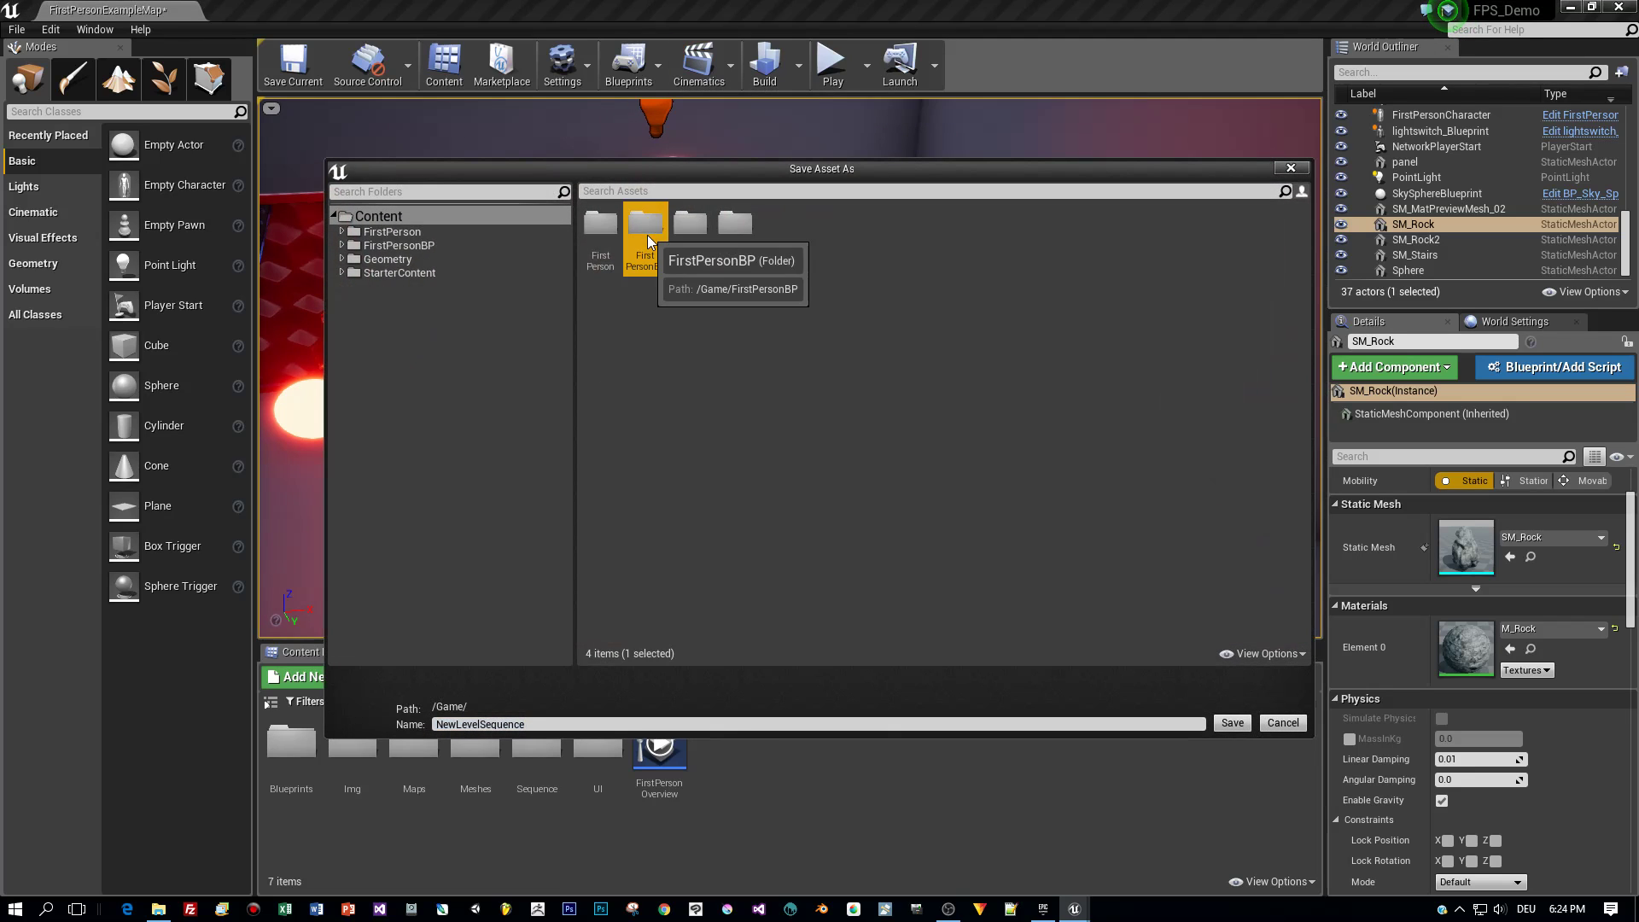
double_click(645, 226)
double_click(775, 239)
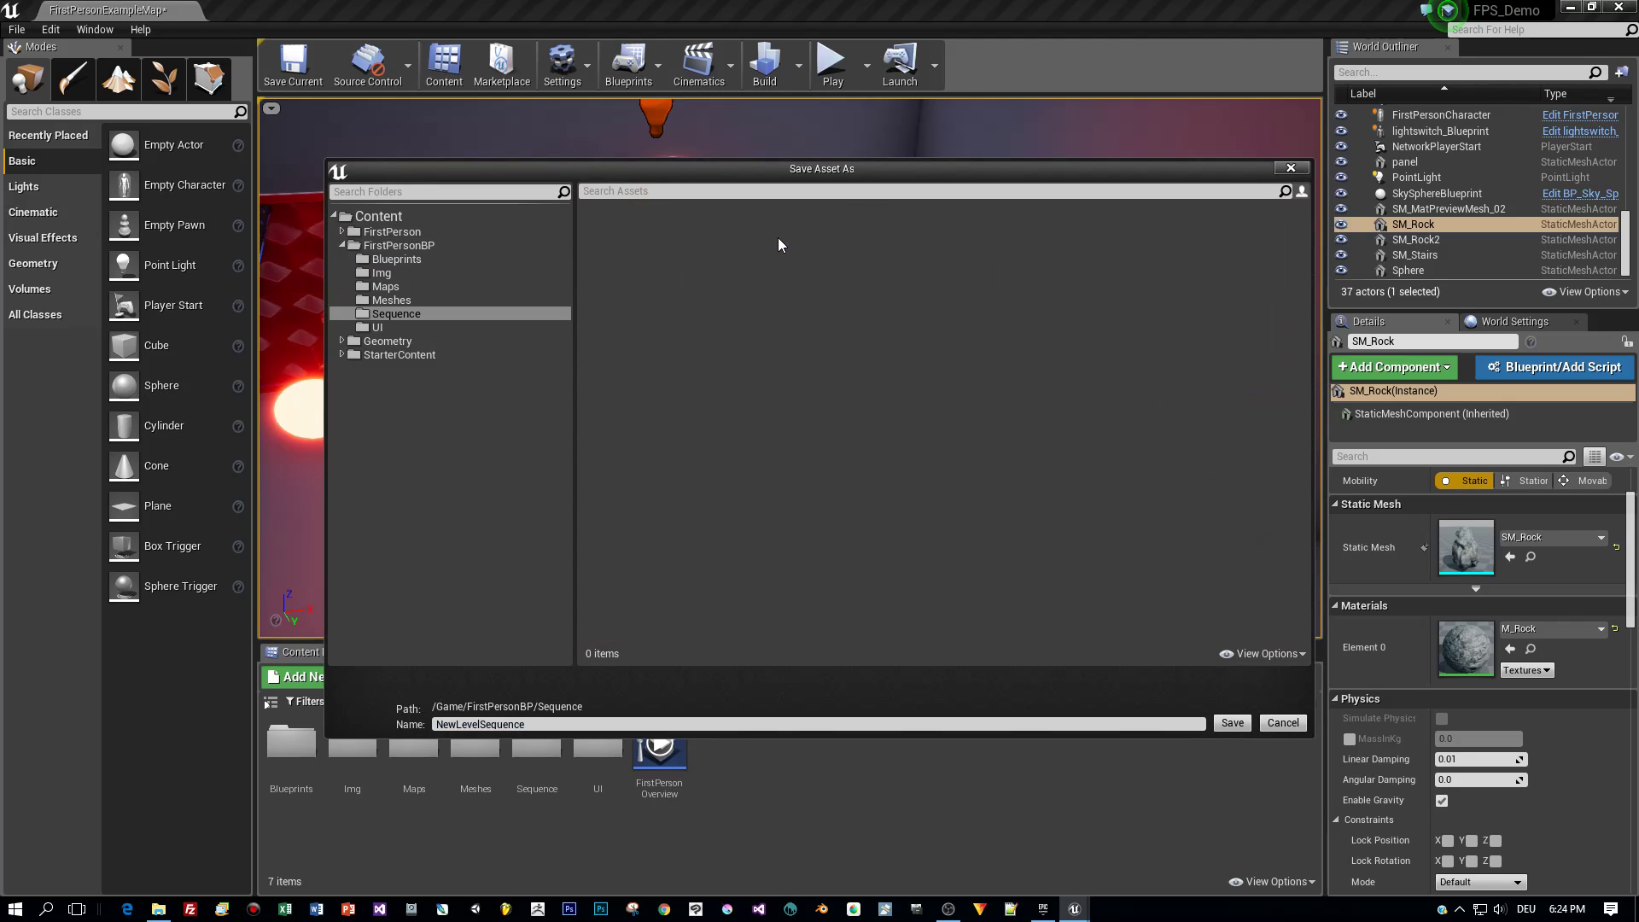
double_click(493, 724)
text(My)
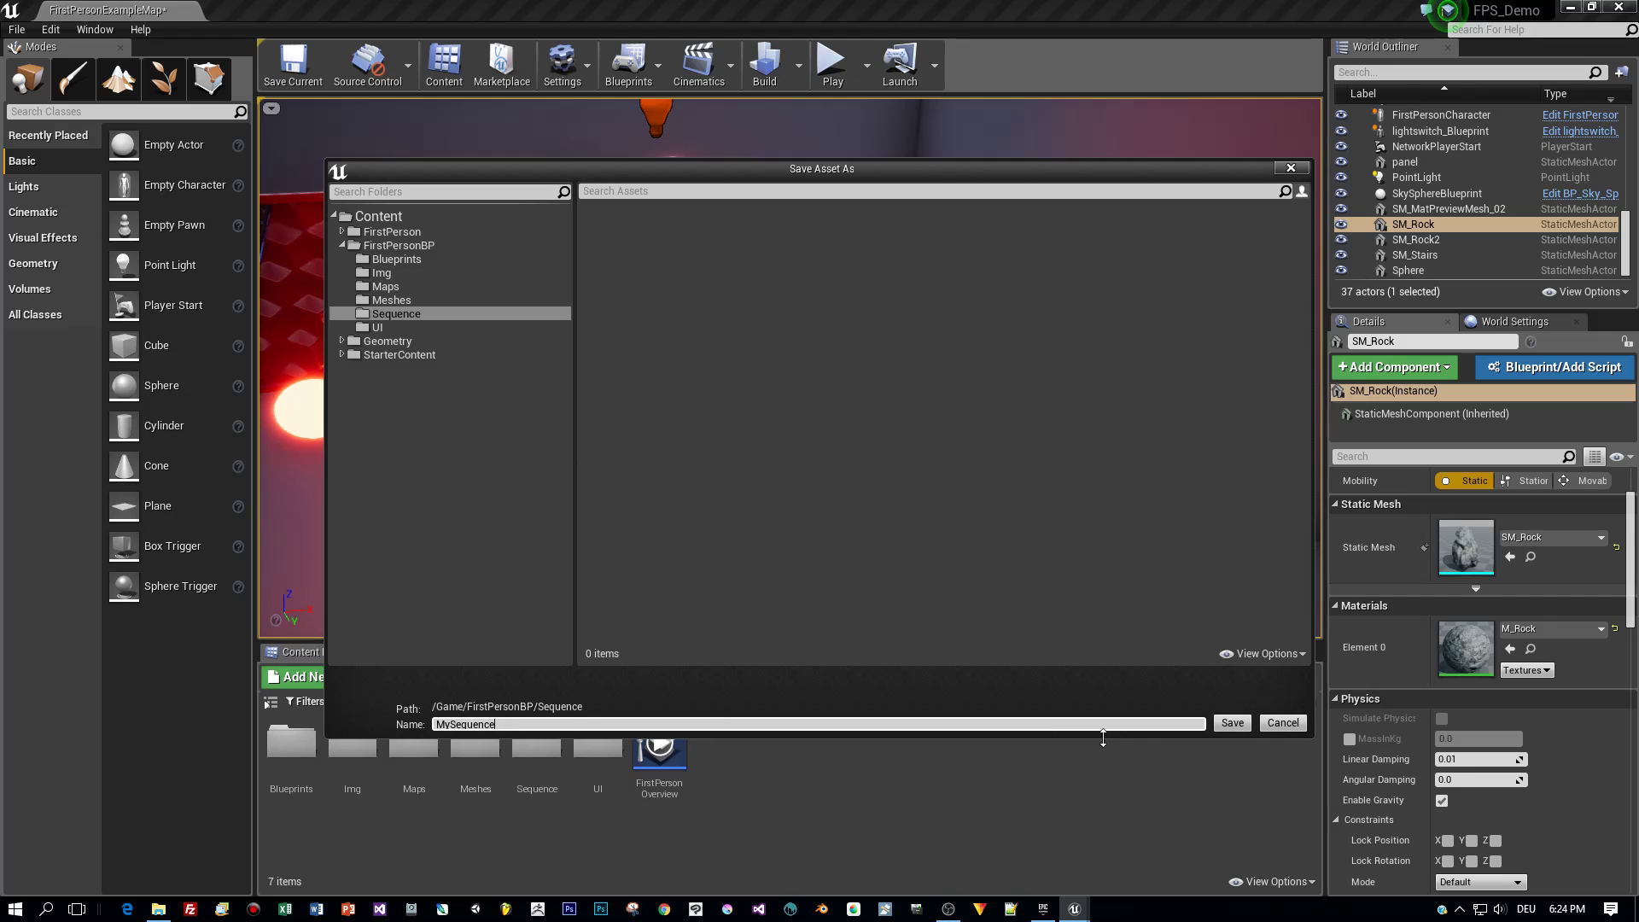
click(1234, 727)
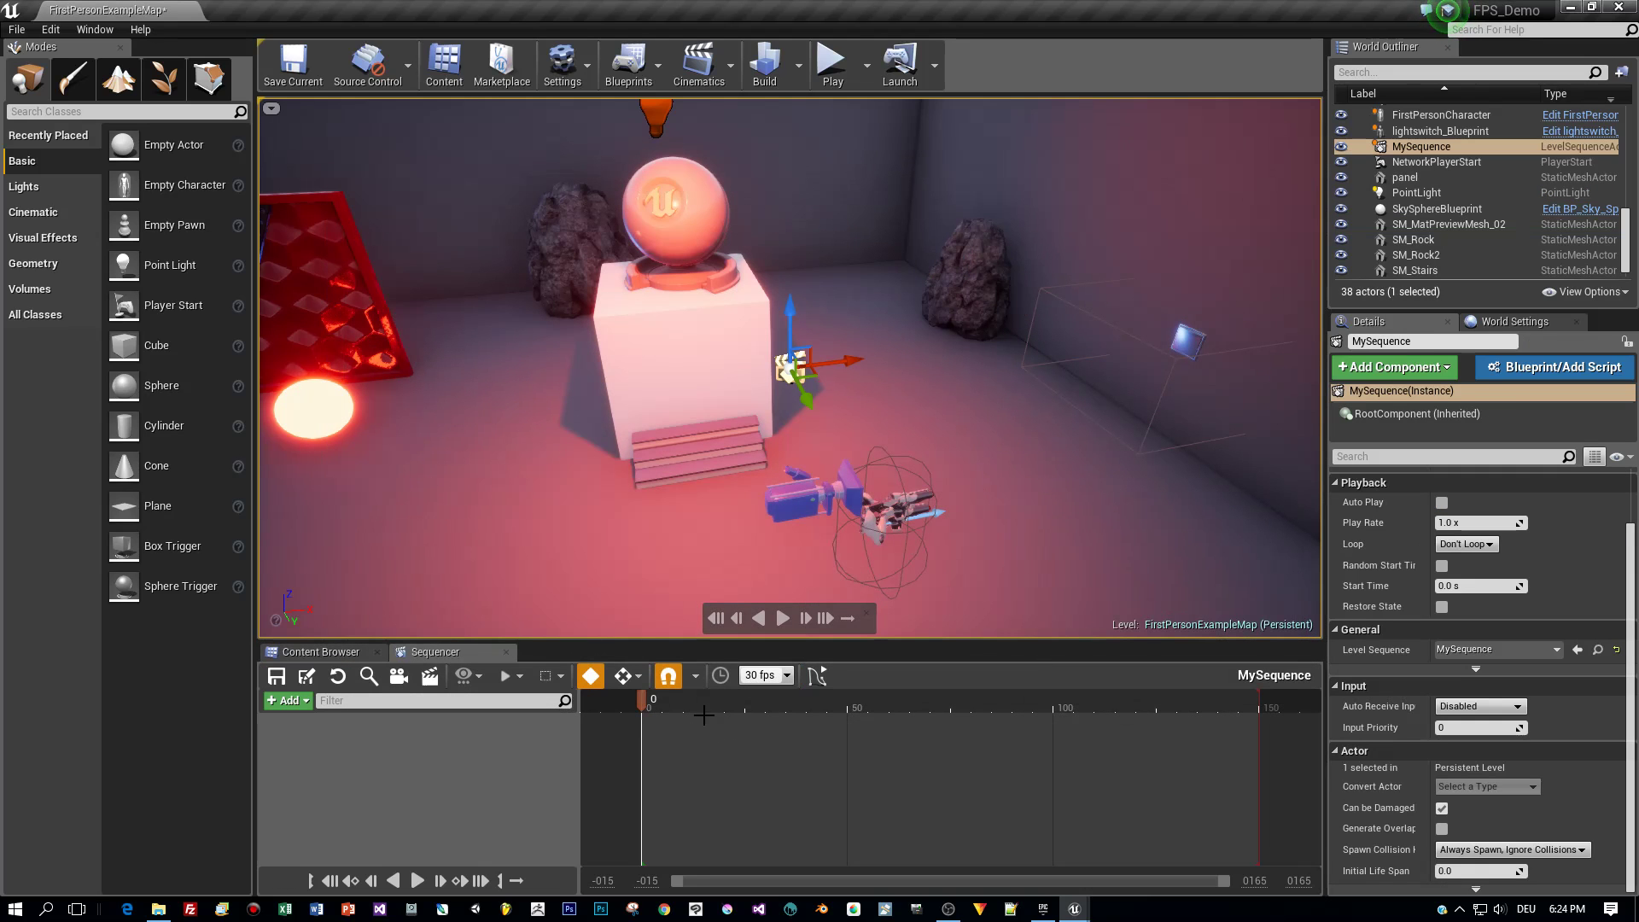
Create a new camera as the sequence's current camera cut and unlock it from the viewport
click(397, 676)
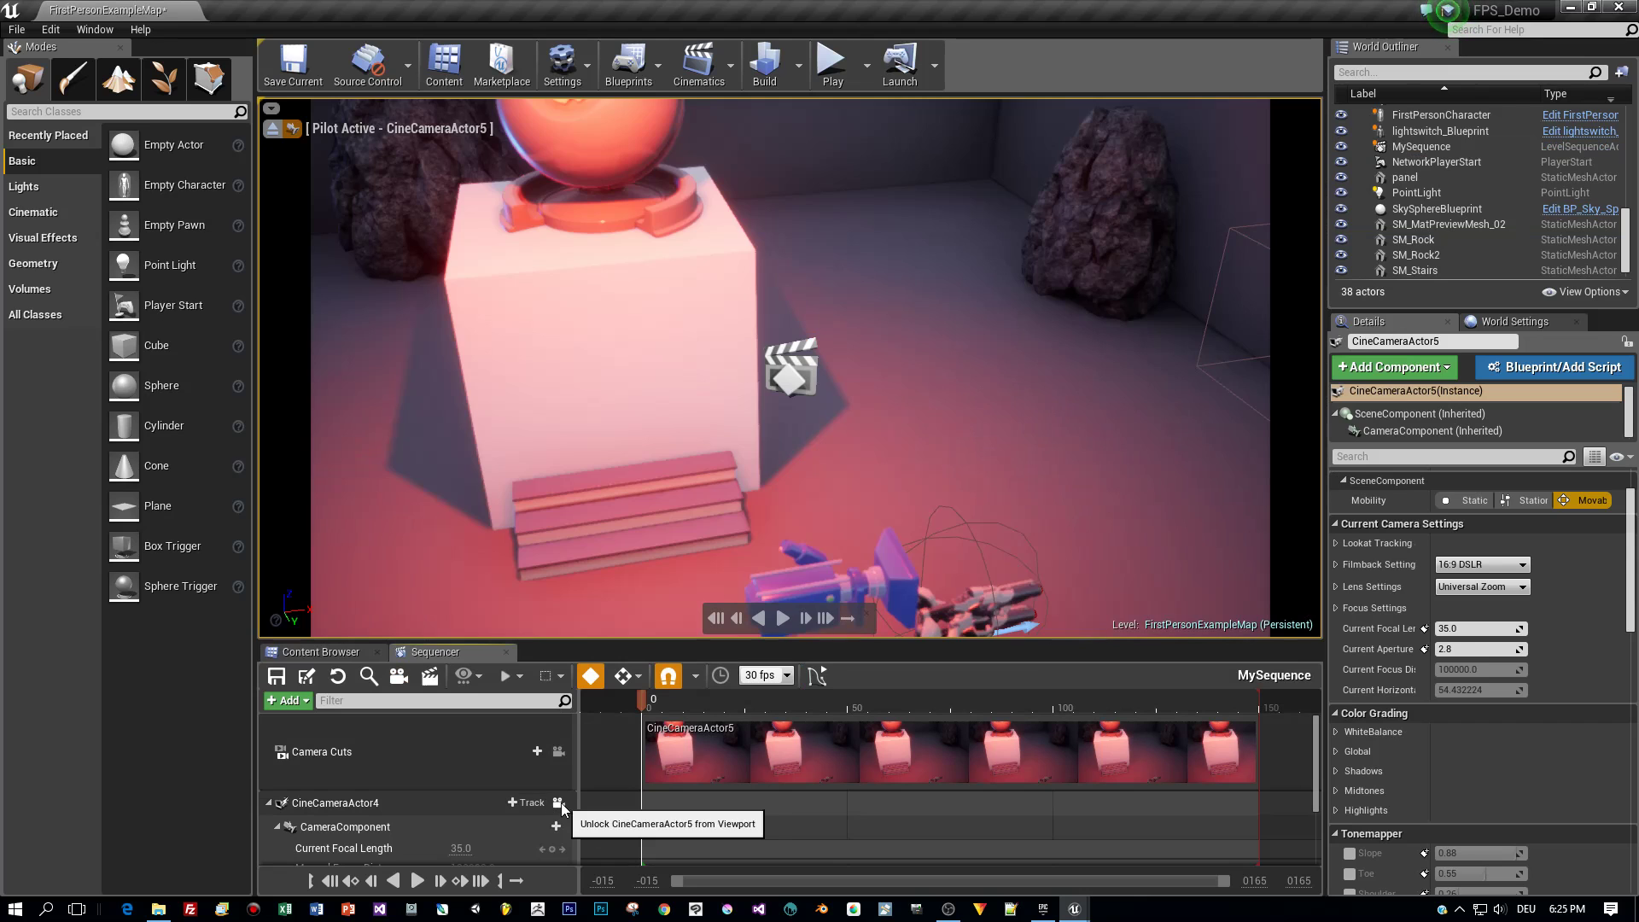
click(558, 803)
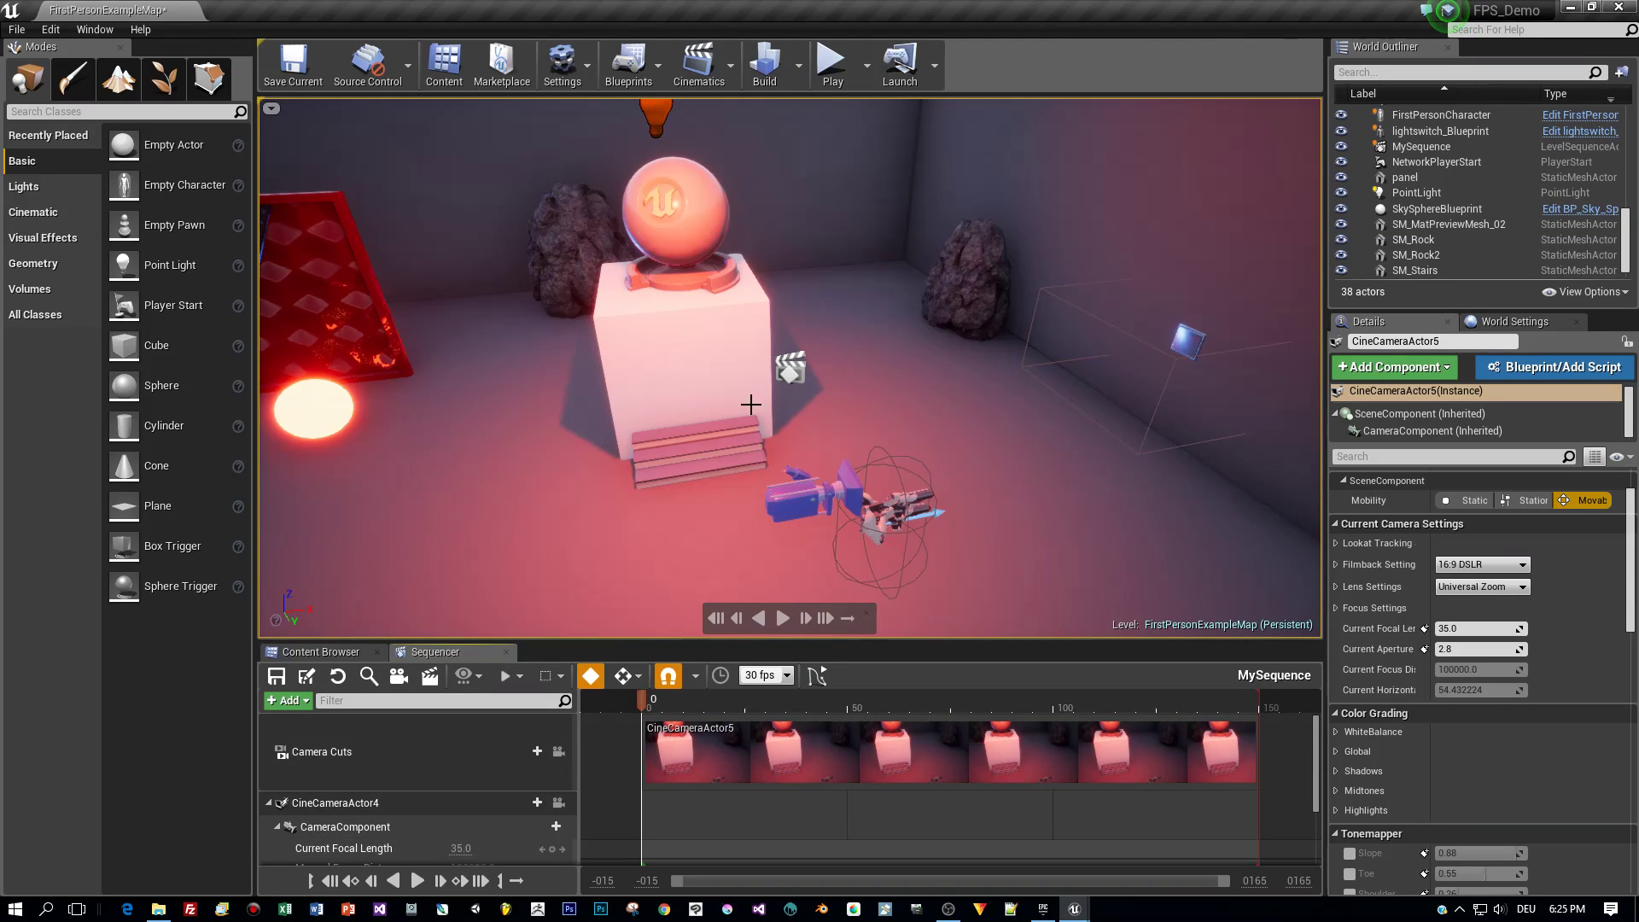
Select the new cine camera in the level, raise it and pull it back from the pedestal
scroll(878, 427, down, 3)
scroll(878, 427, up, 2)
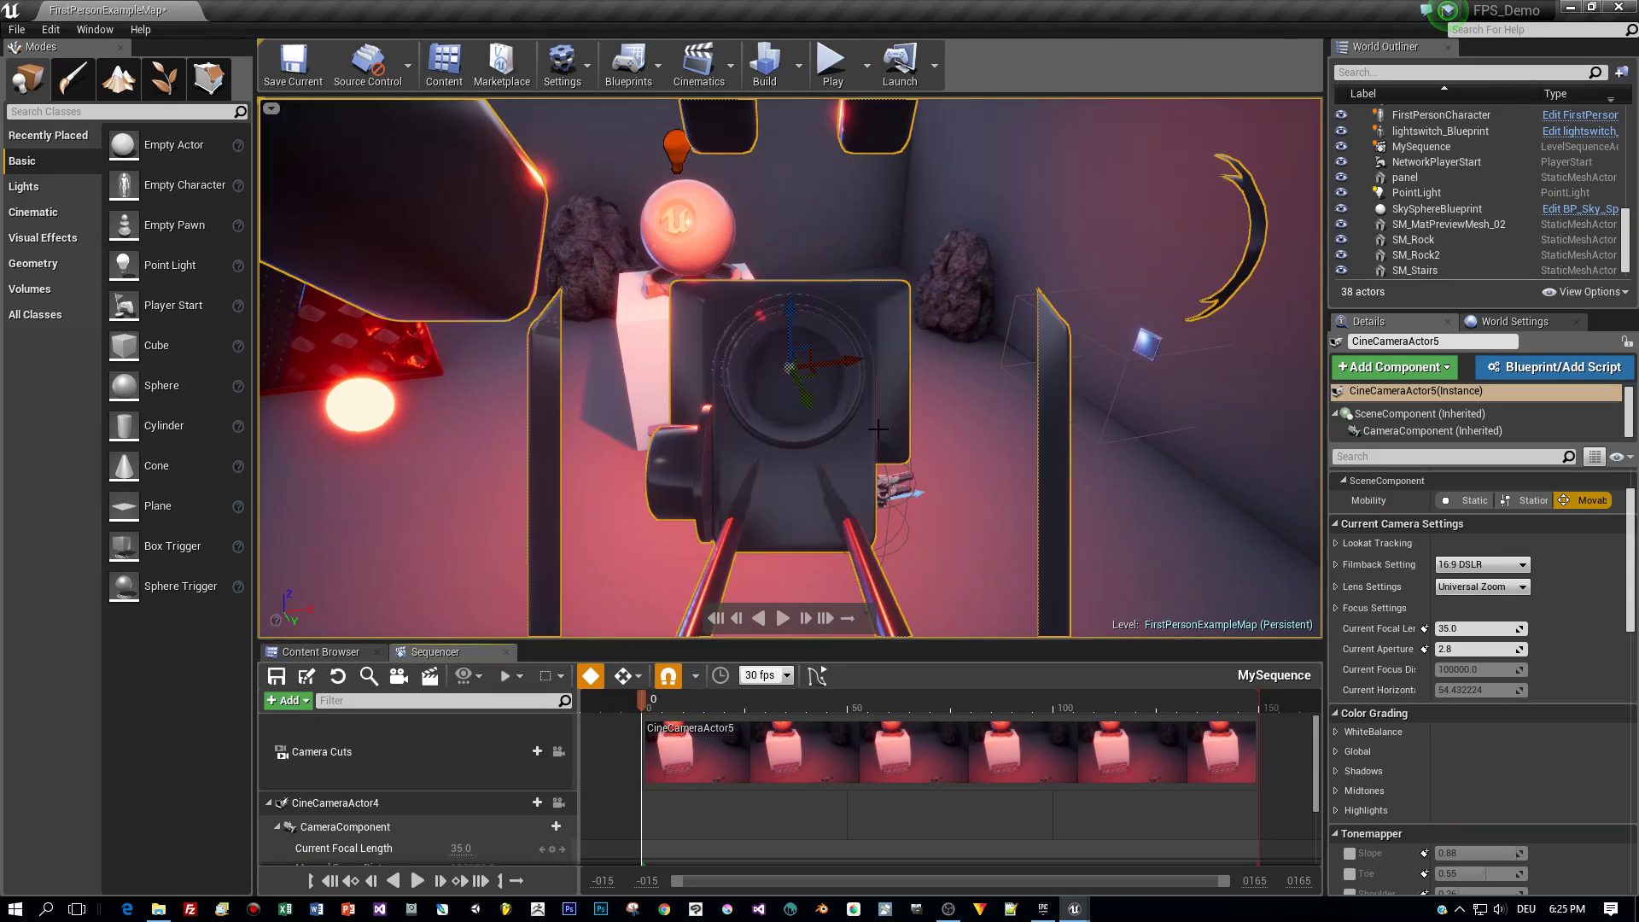
scroll(878, 426, down, 2)
key(ctrl+z)
right_drag(868, 425, 868, 425)
click(353, 304)
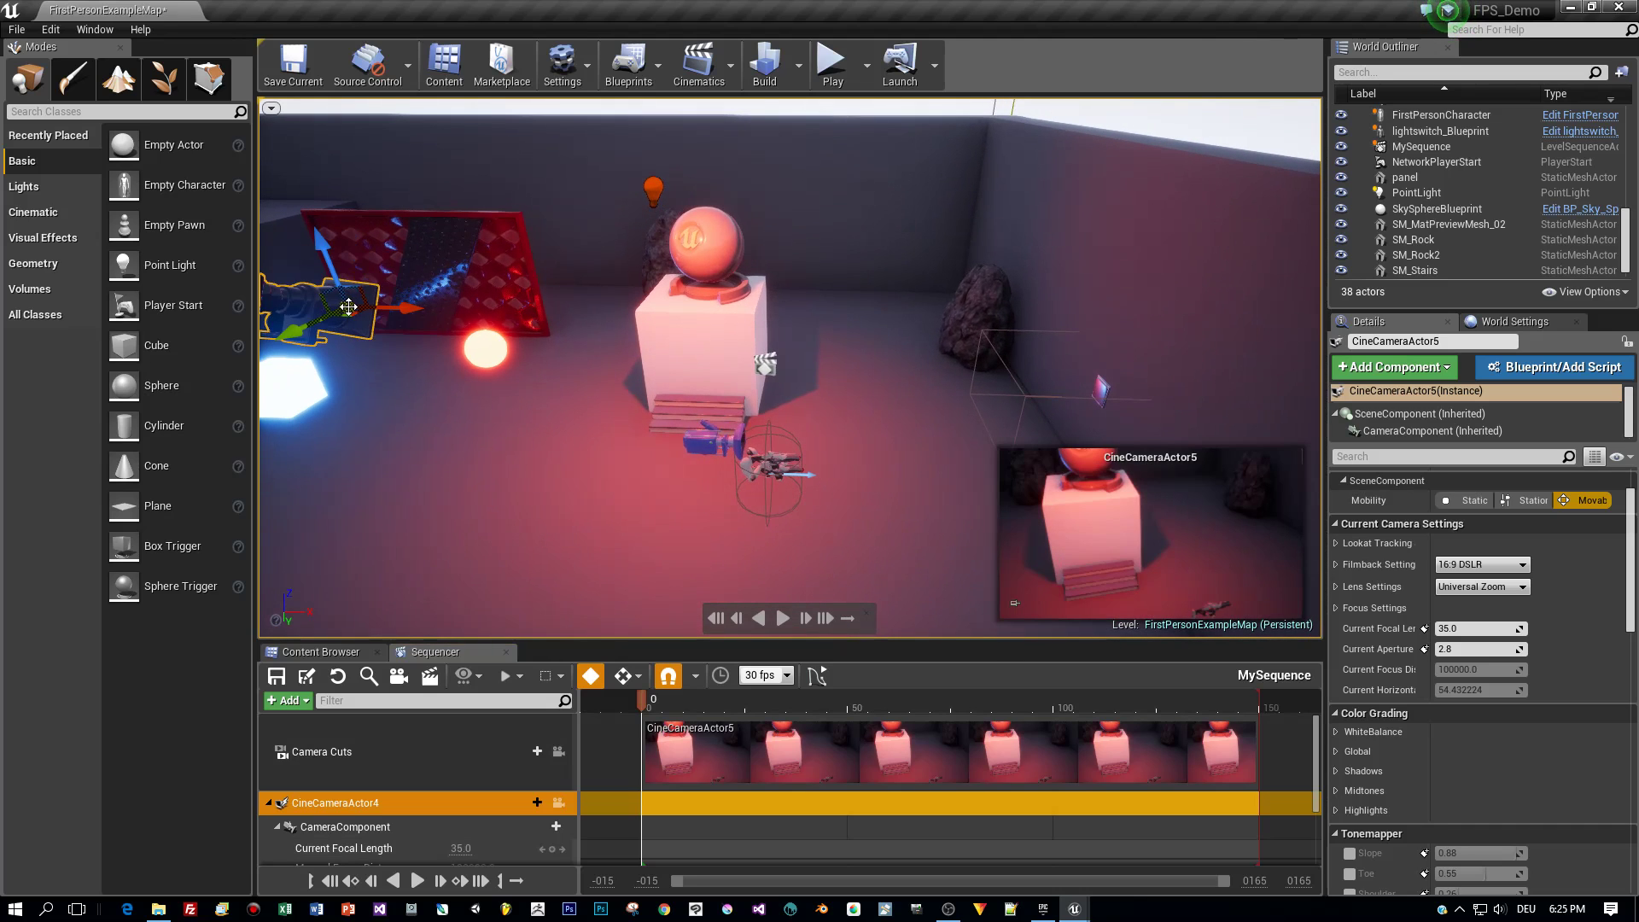
scroll(390, 270, down, 2)
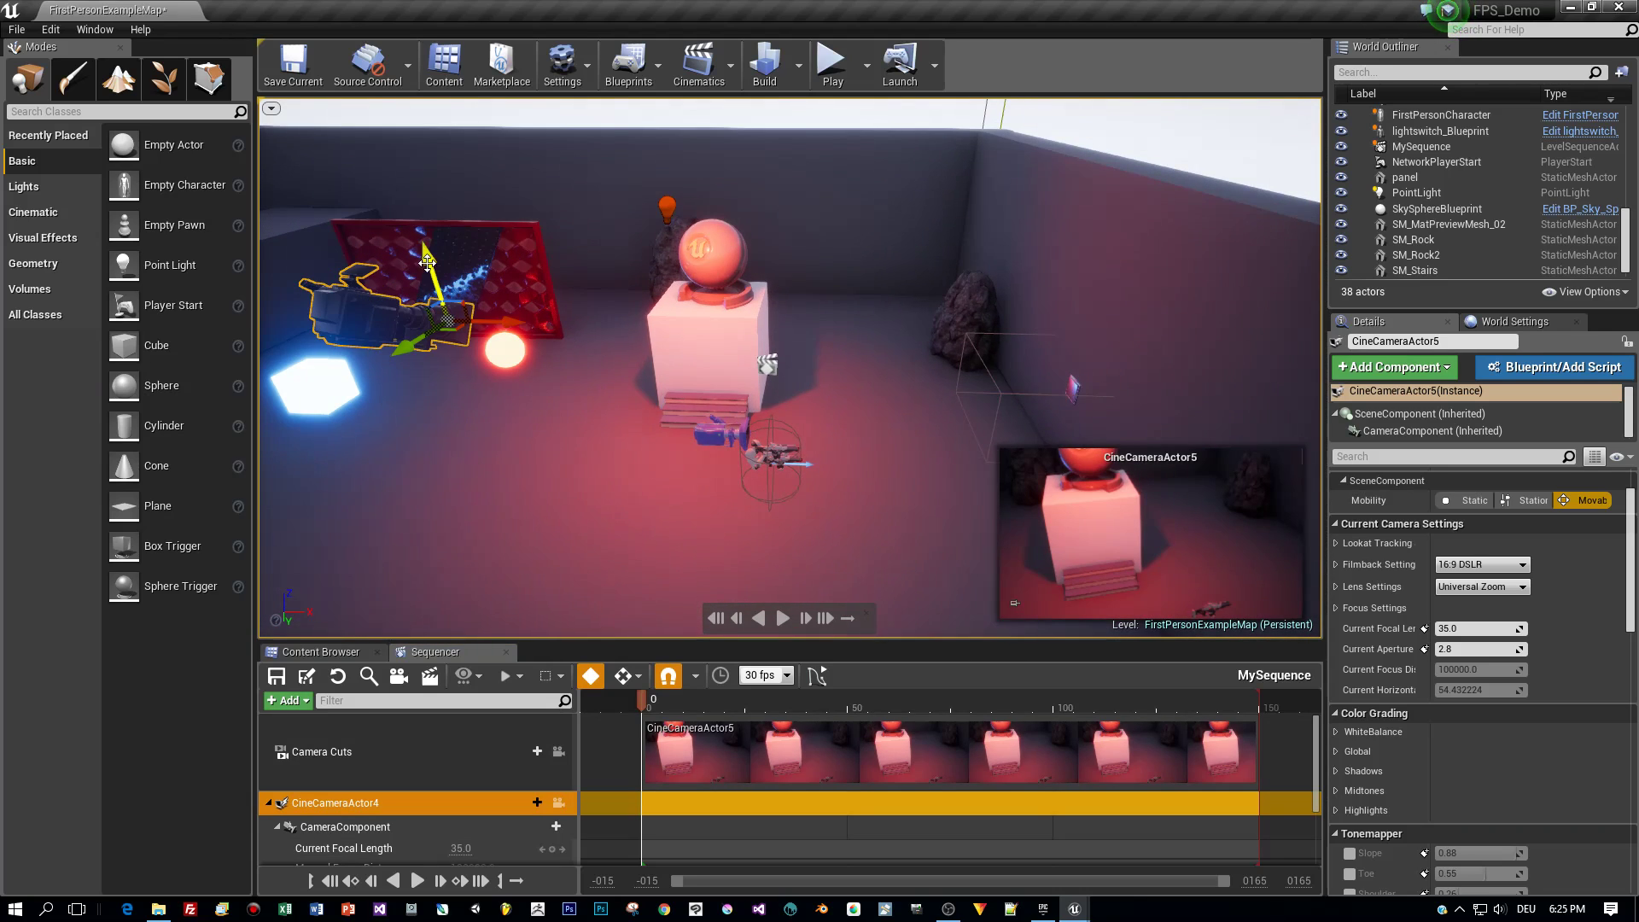
drag(429, 275, 416, 230)
scroll(435, 236, down, 3)
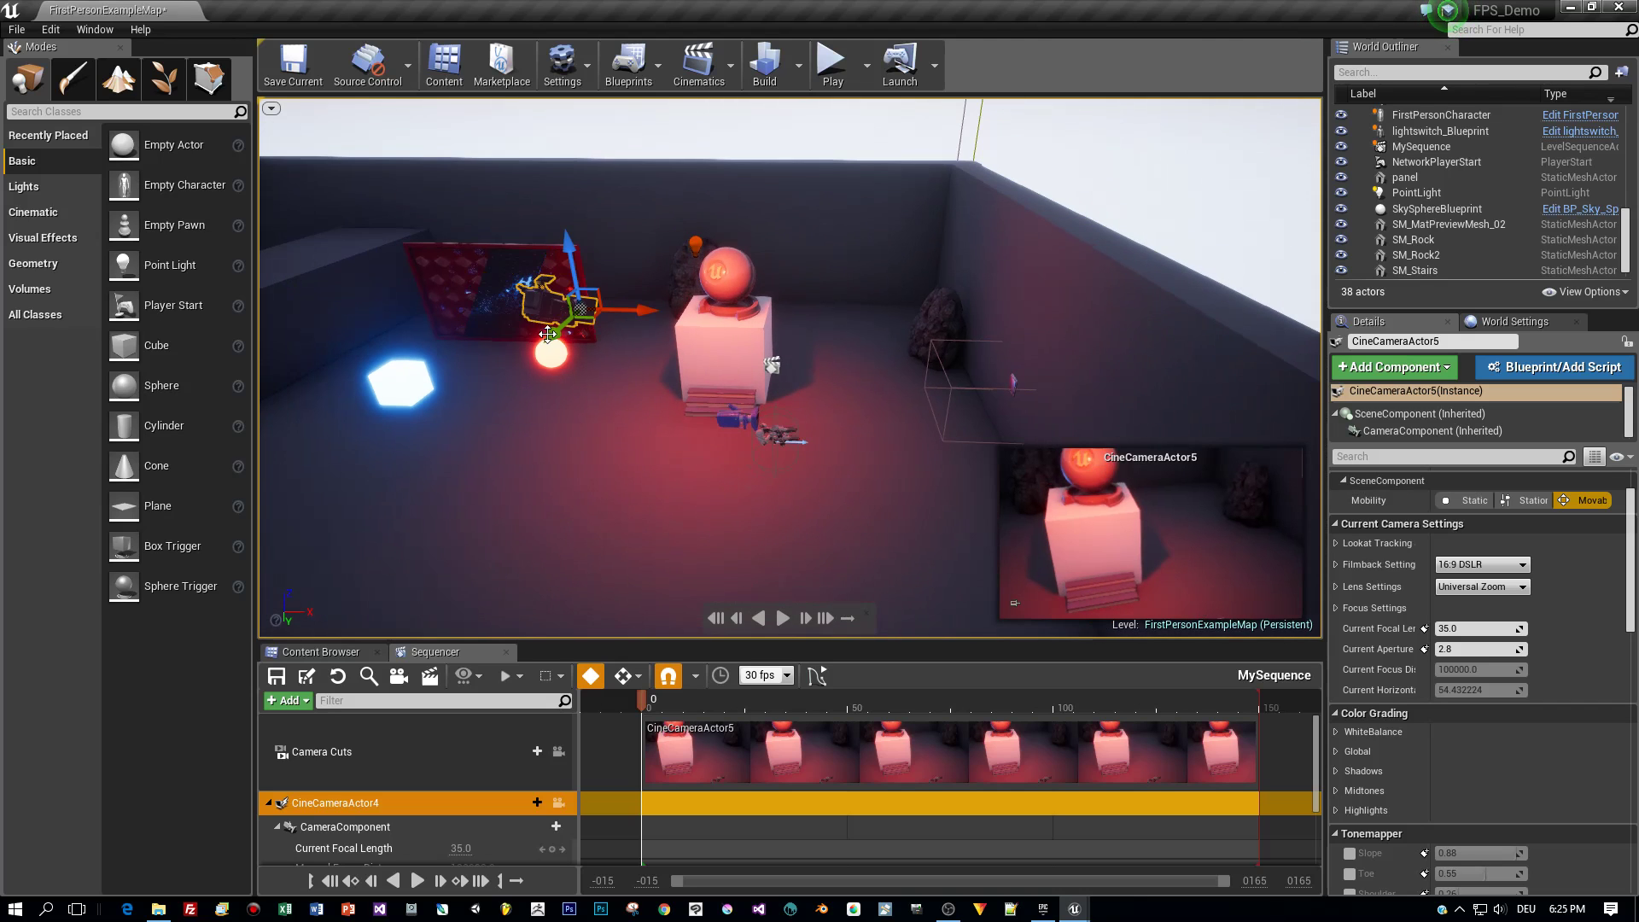
drag(538, 337, 473, 394)
drag(512, 303, 485, 205)
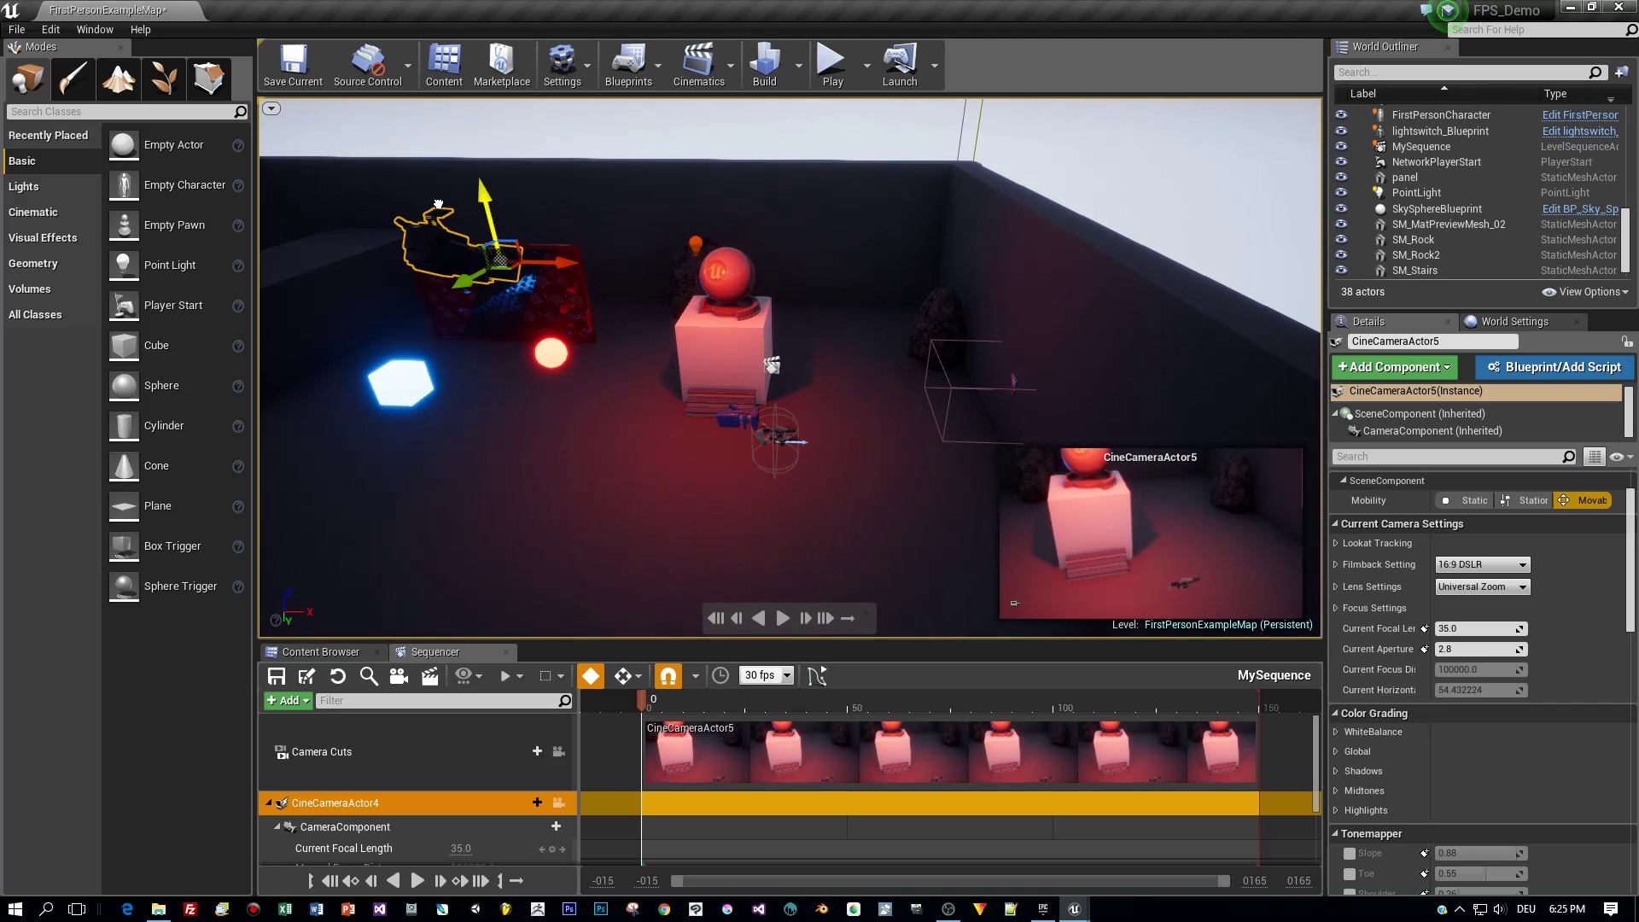
Shift the cine camera sideways and fine-tune its height so its preview frames the pedestal, sphere and part of the red panel
right_drag(567, 275, 568, 275)
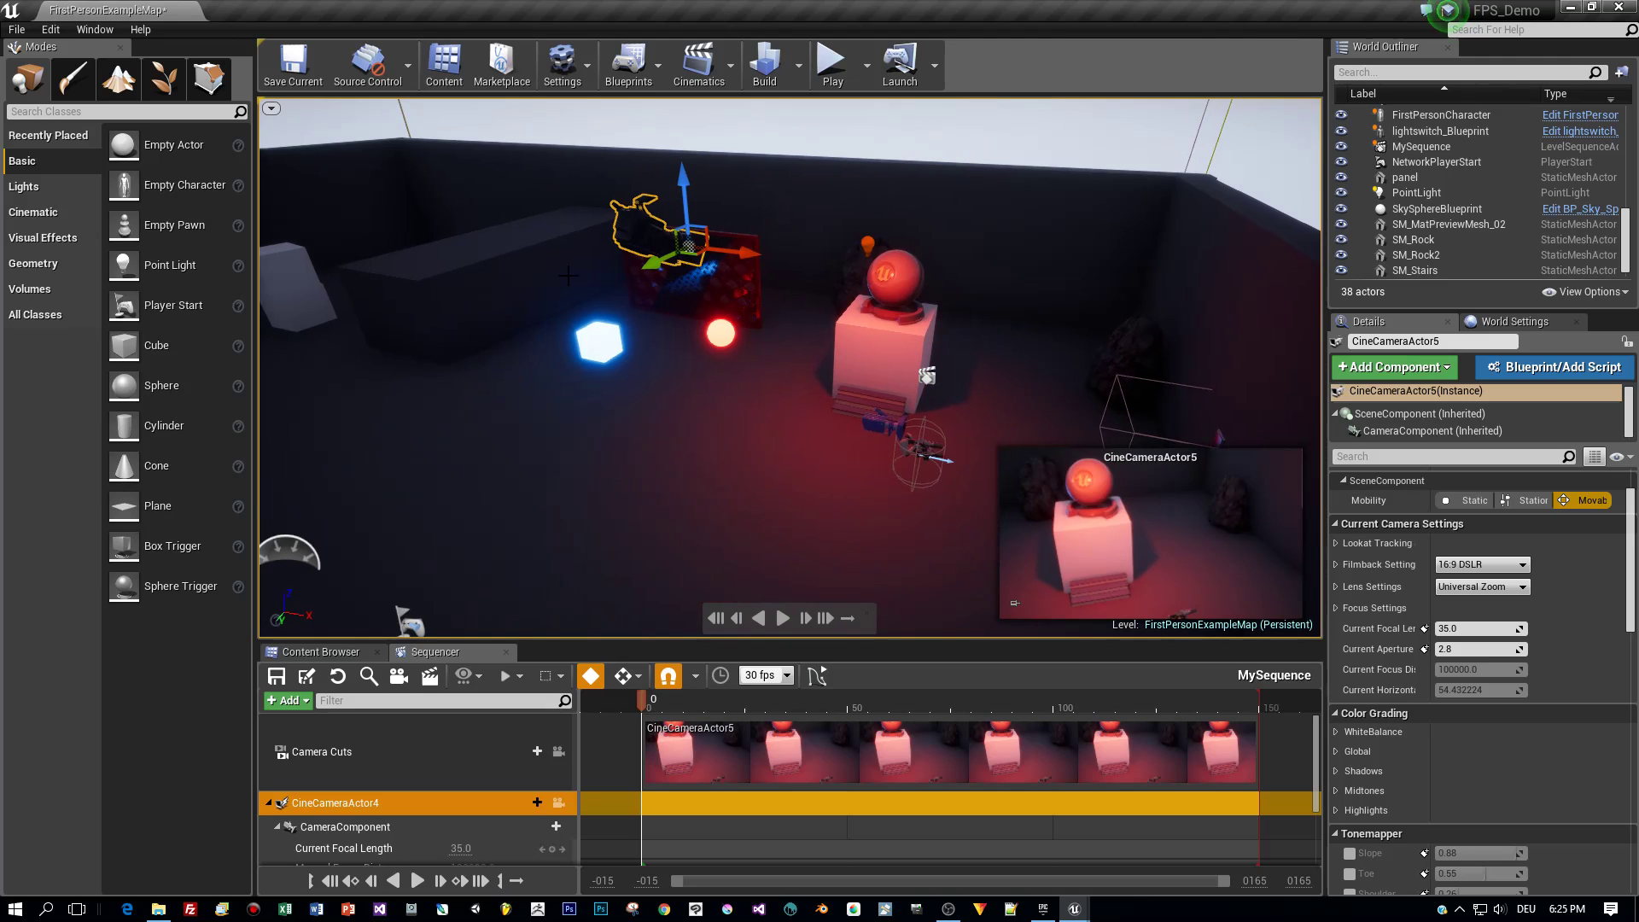
drag(757, 257, 605, 258)
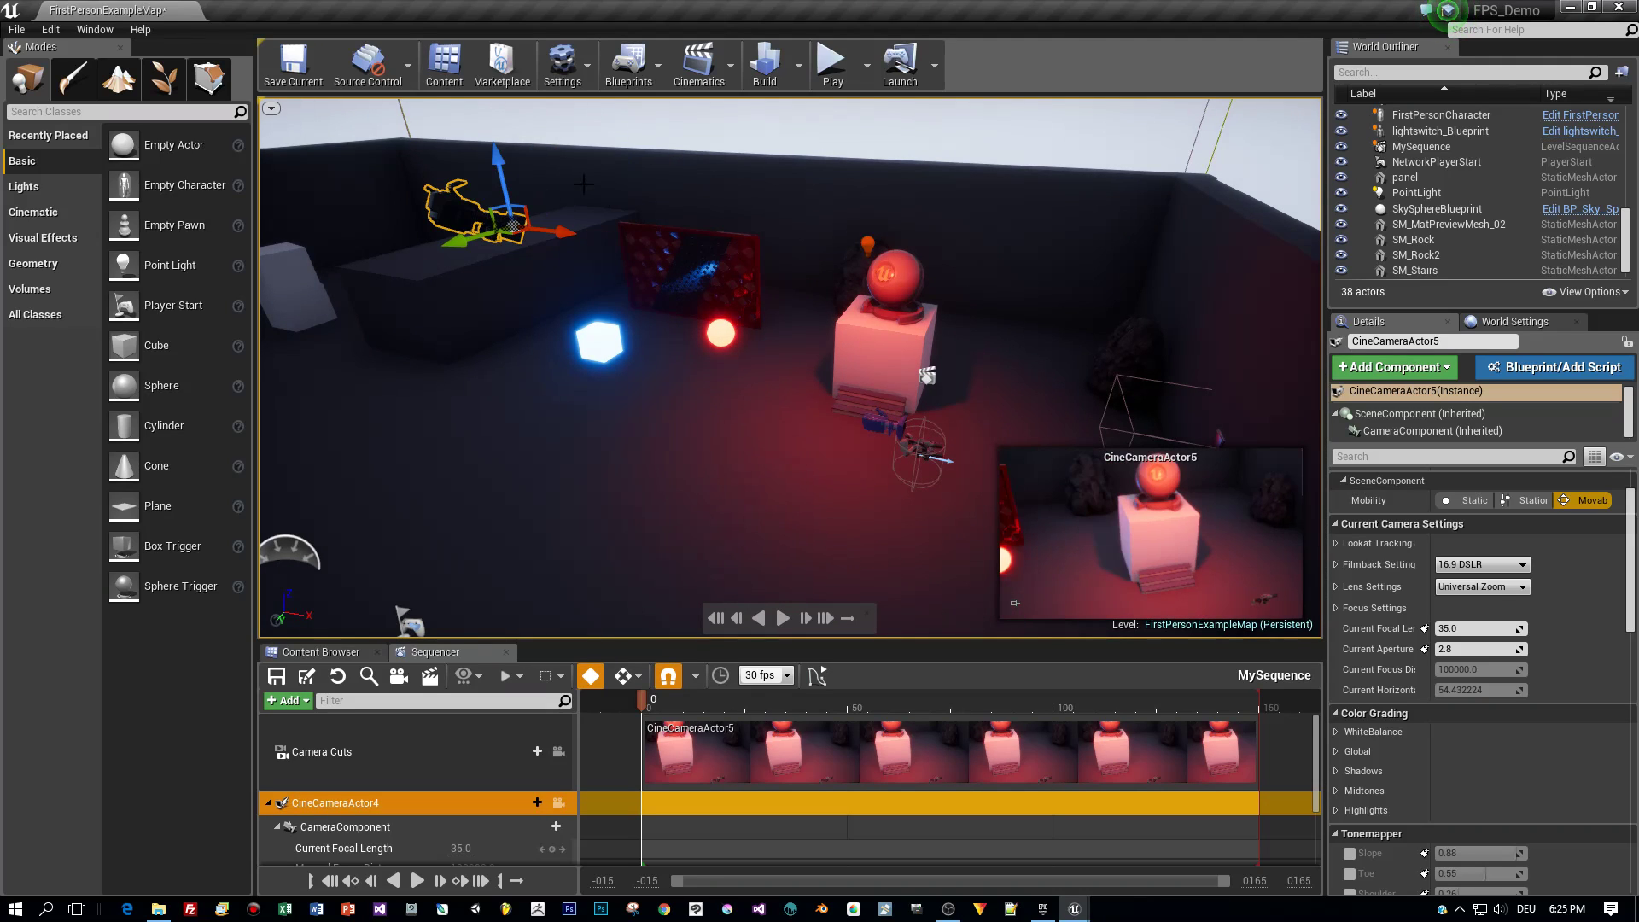
drag(583, 183, 513, 127)
scroll(580, 210, down, 3)
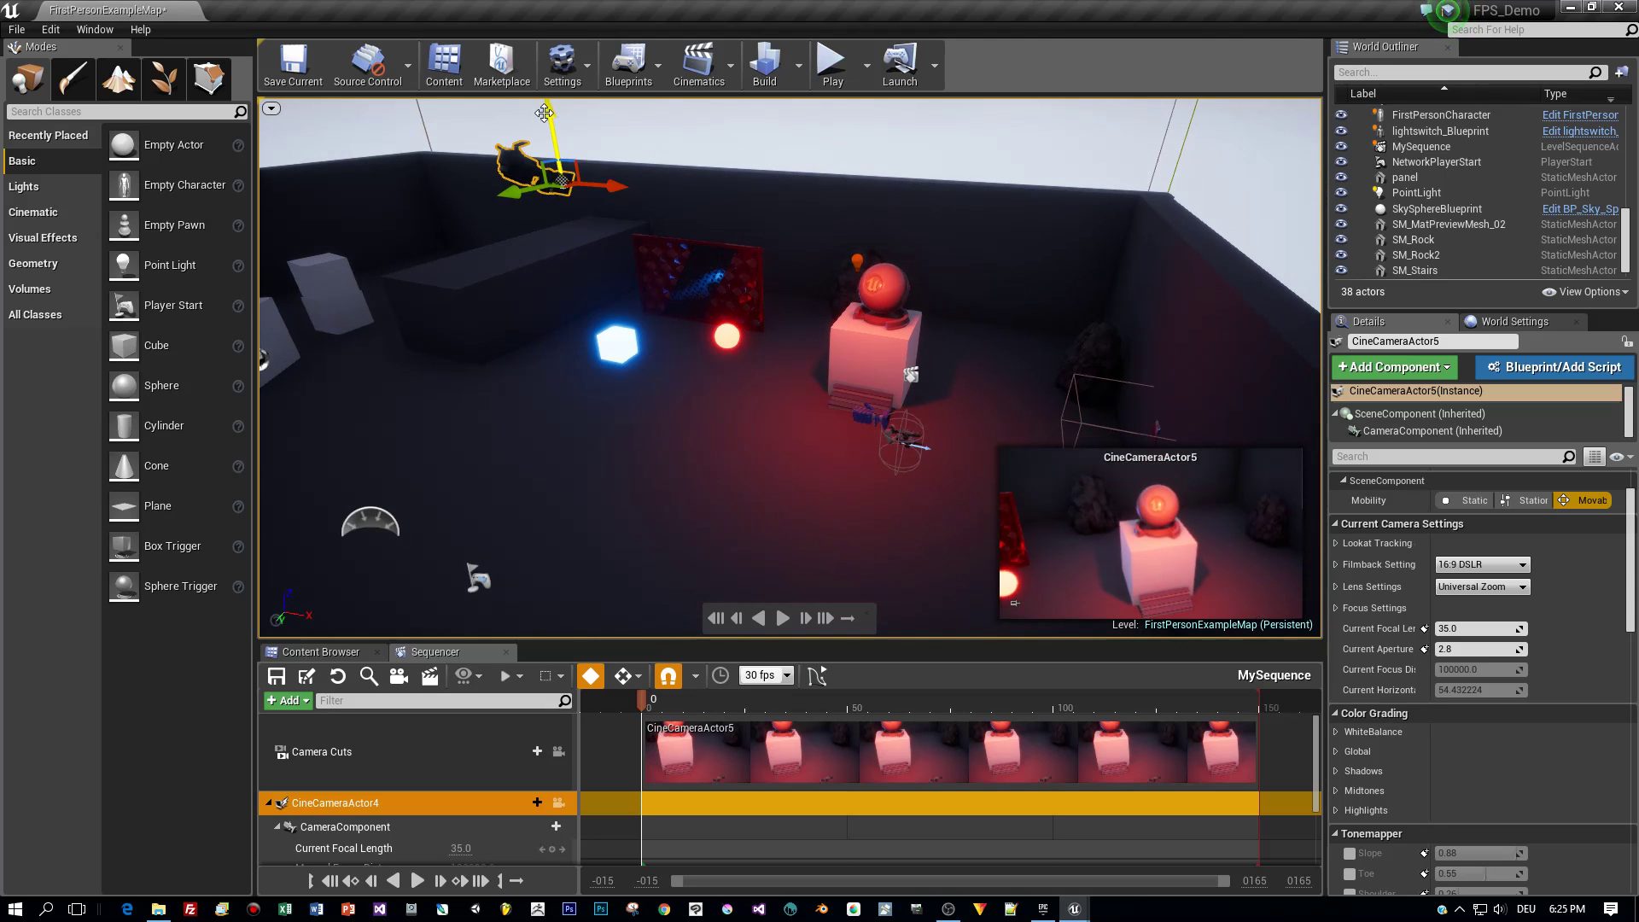
drag(549, 116, 554, 141)
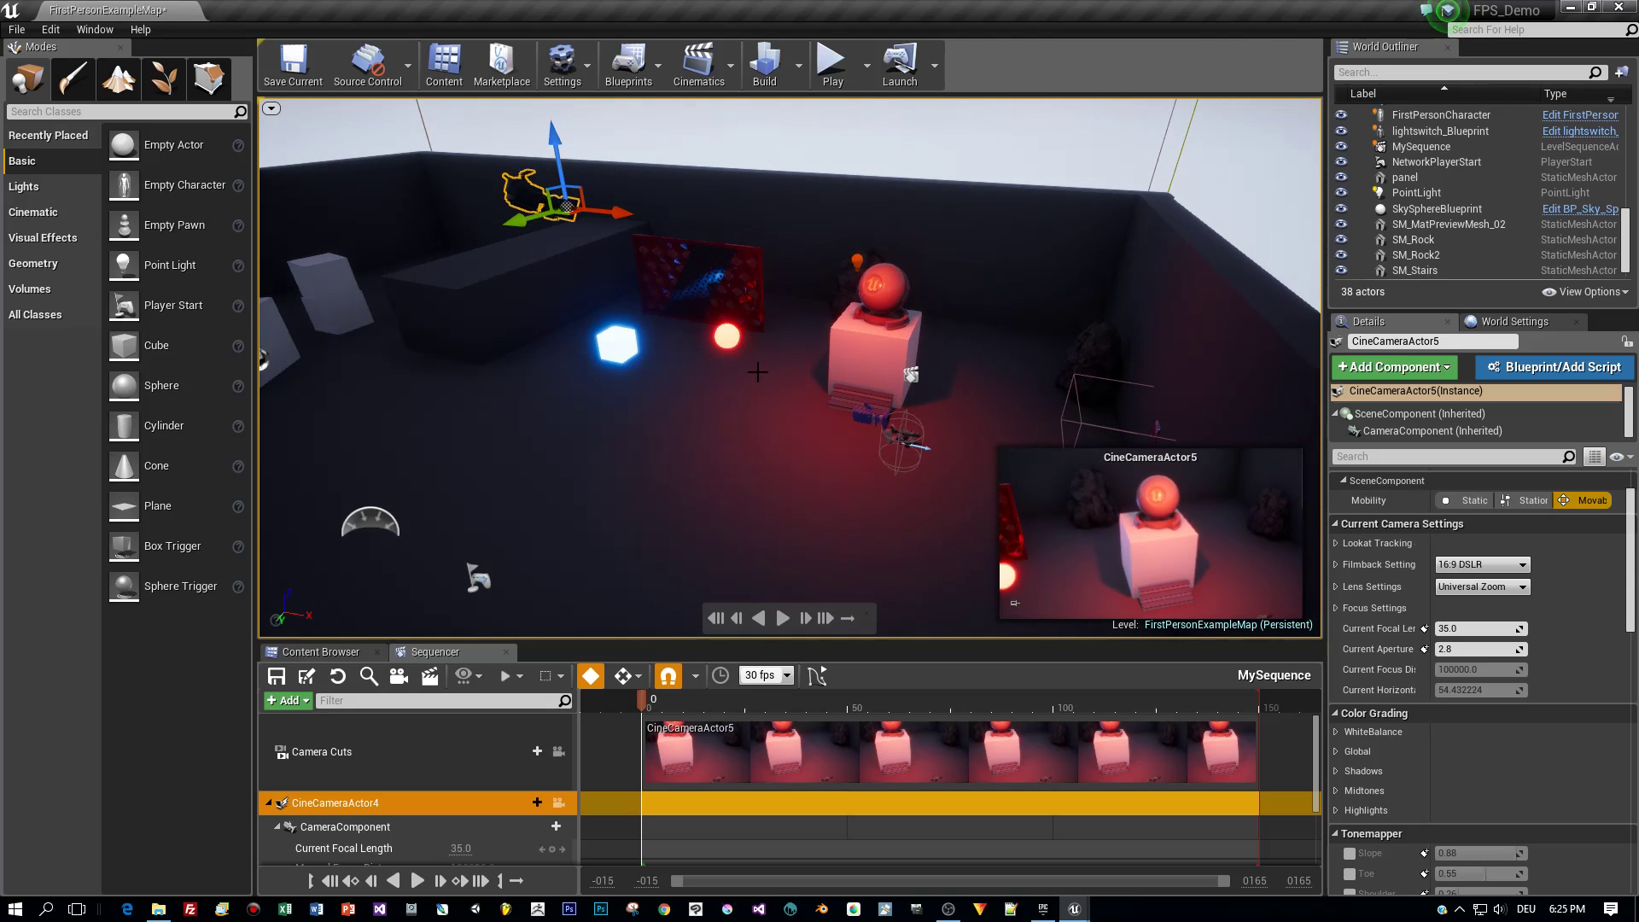
scroll(758, 372, up, 2)
drag(547, 164, 559, 162)
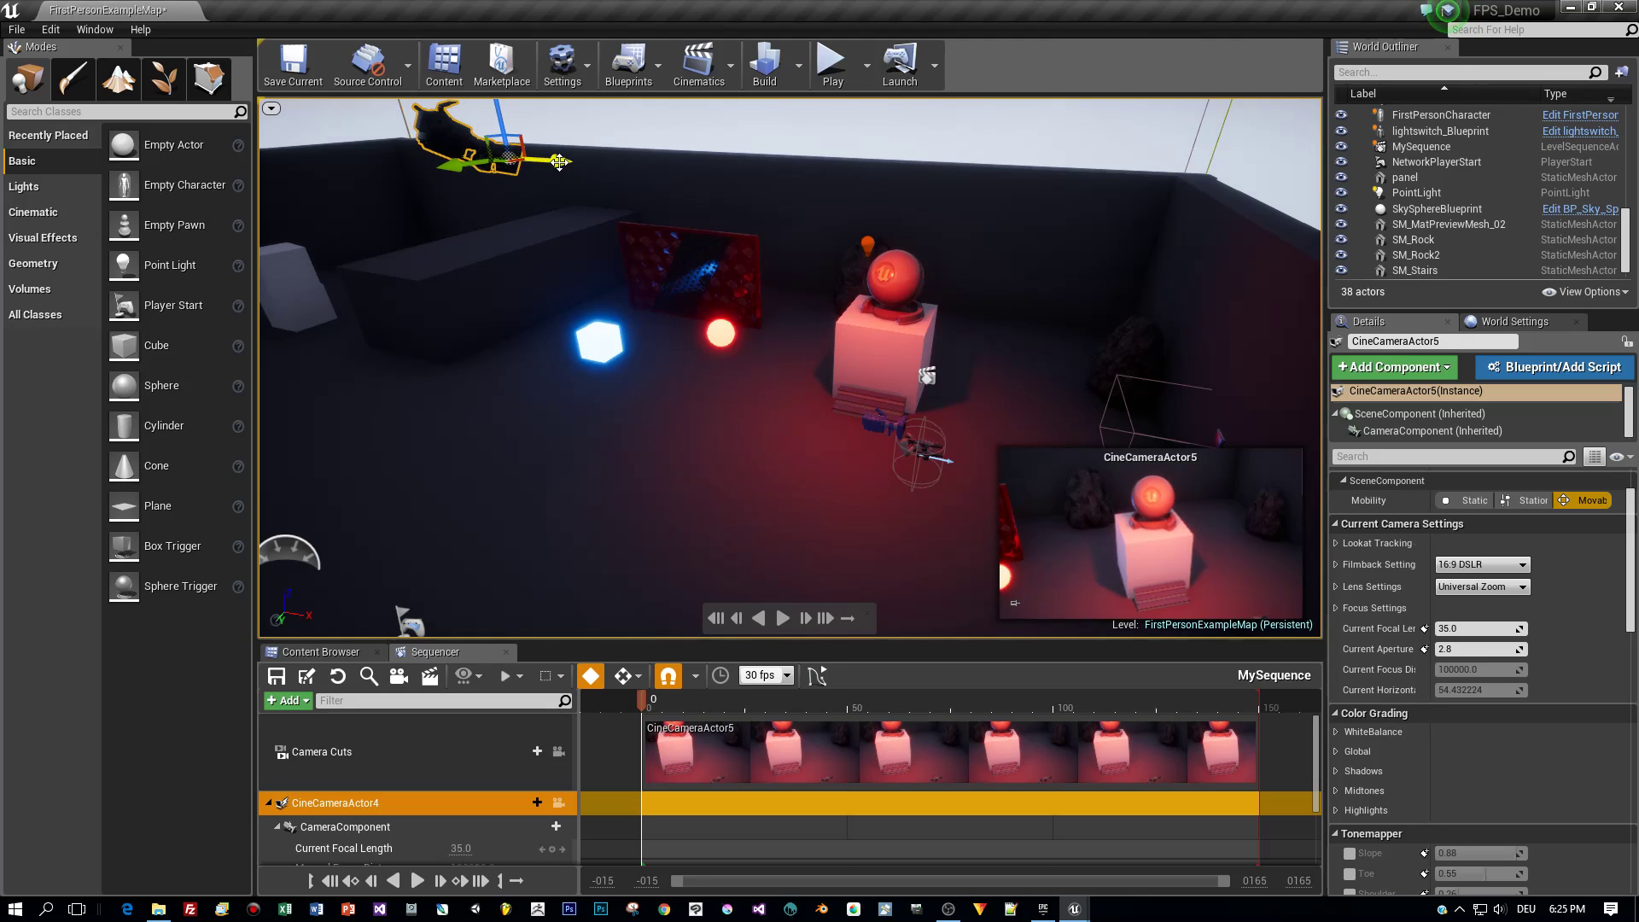
scroll(946, 461, up, 3)
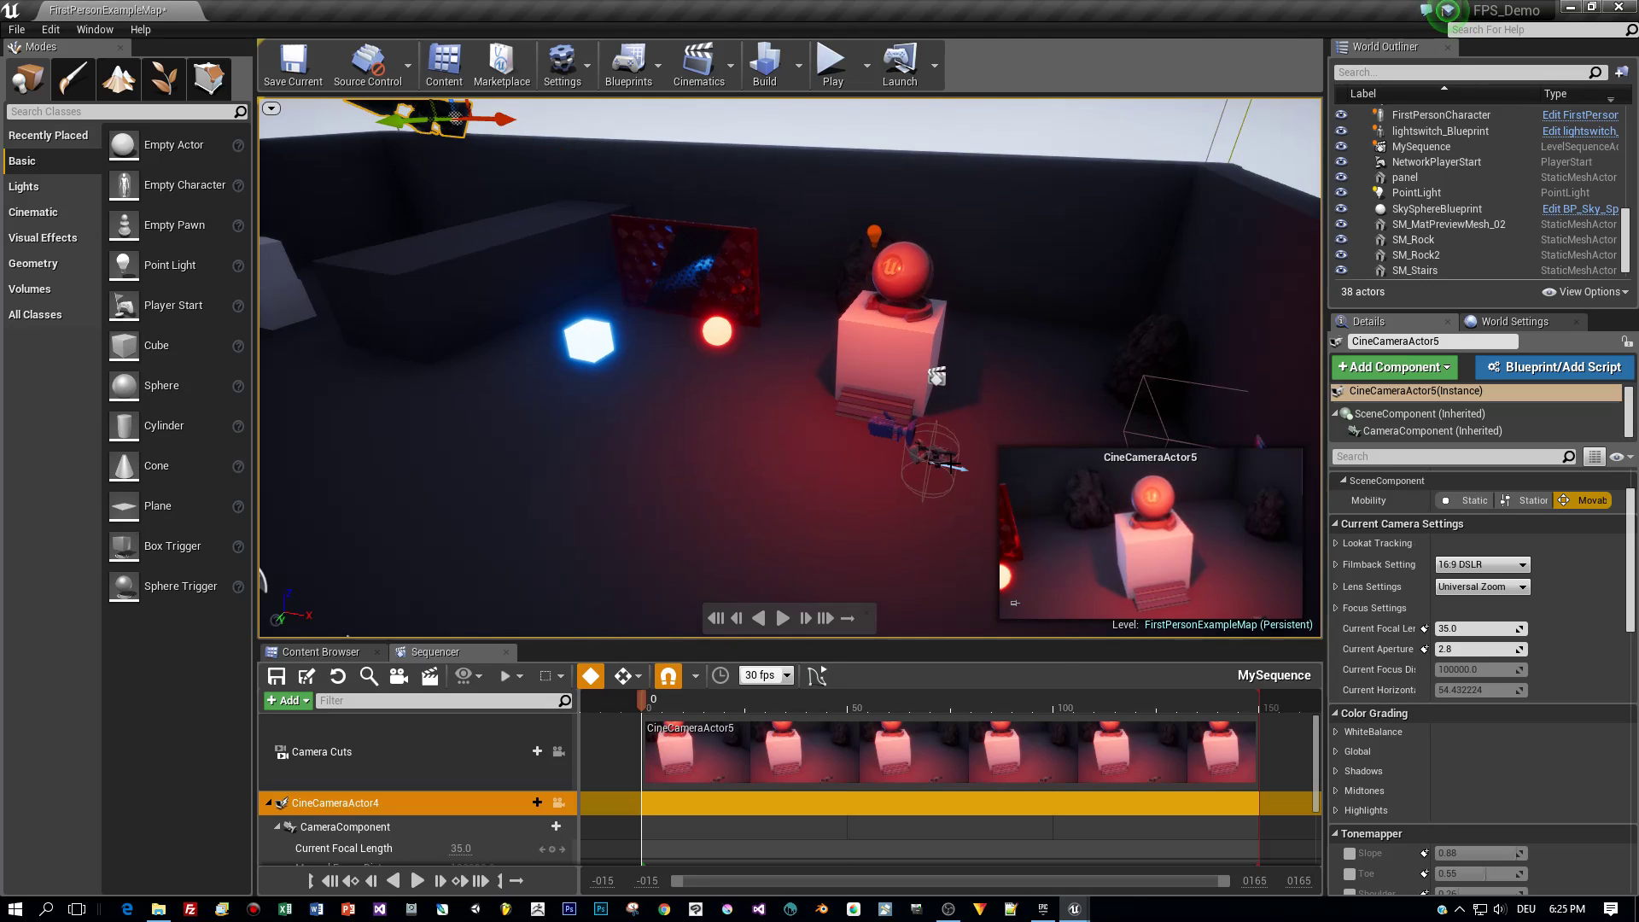
Select the material preview sphere and set the sequence's keying mode to Auto-key All
click(932, 257)
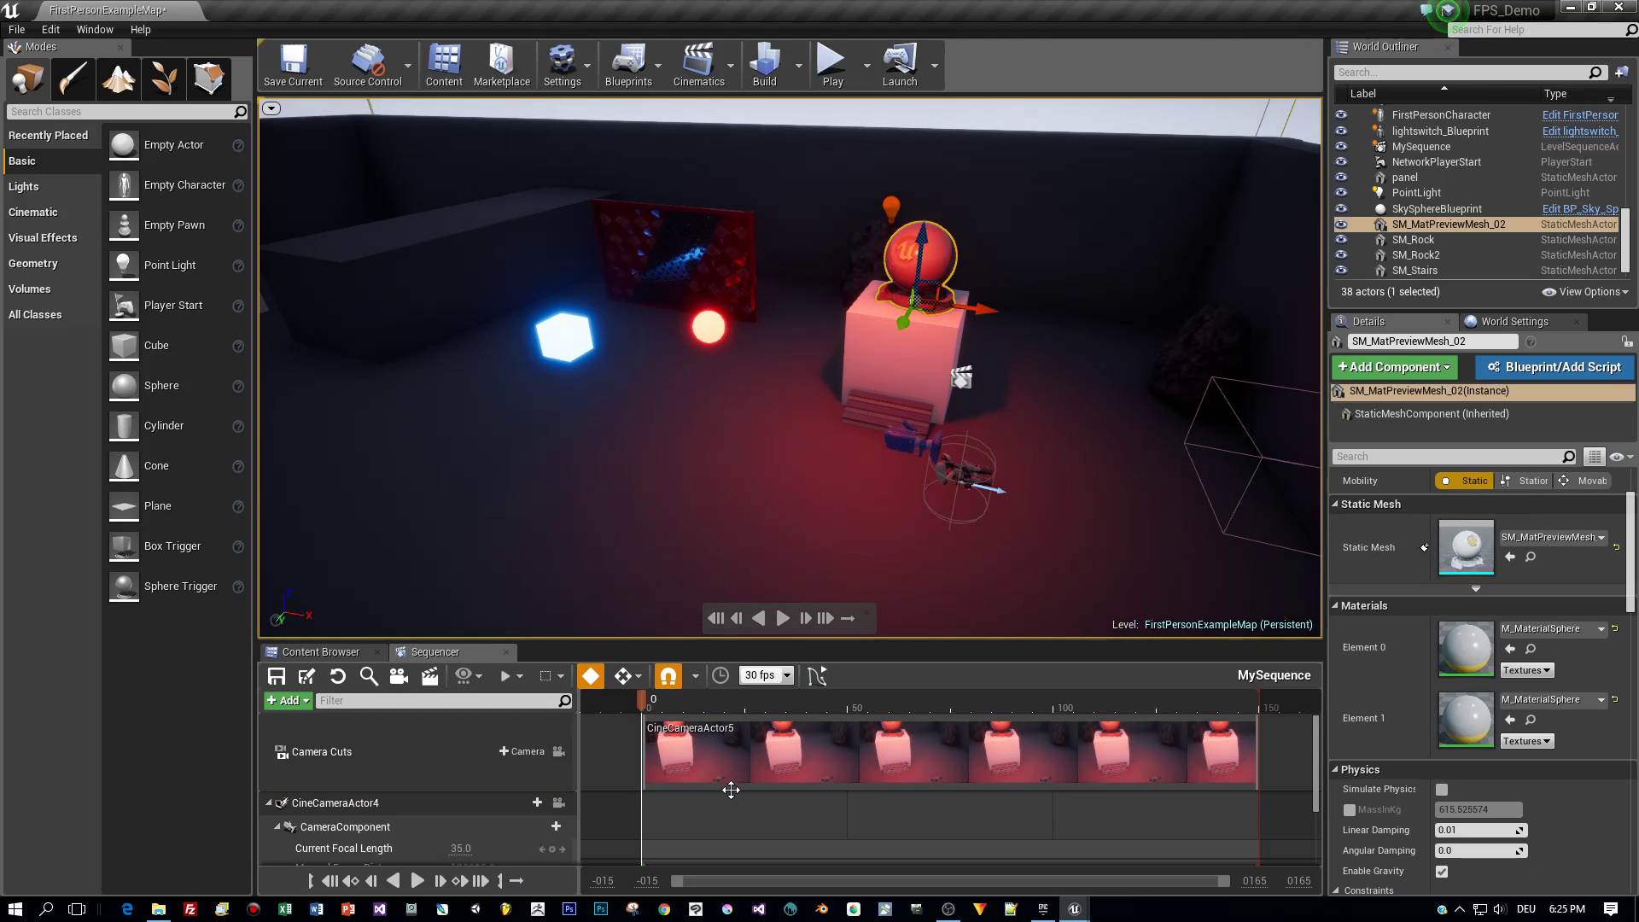
click(624, 675)
click(621, 699)
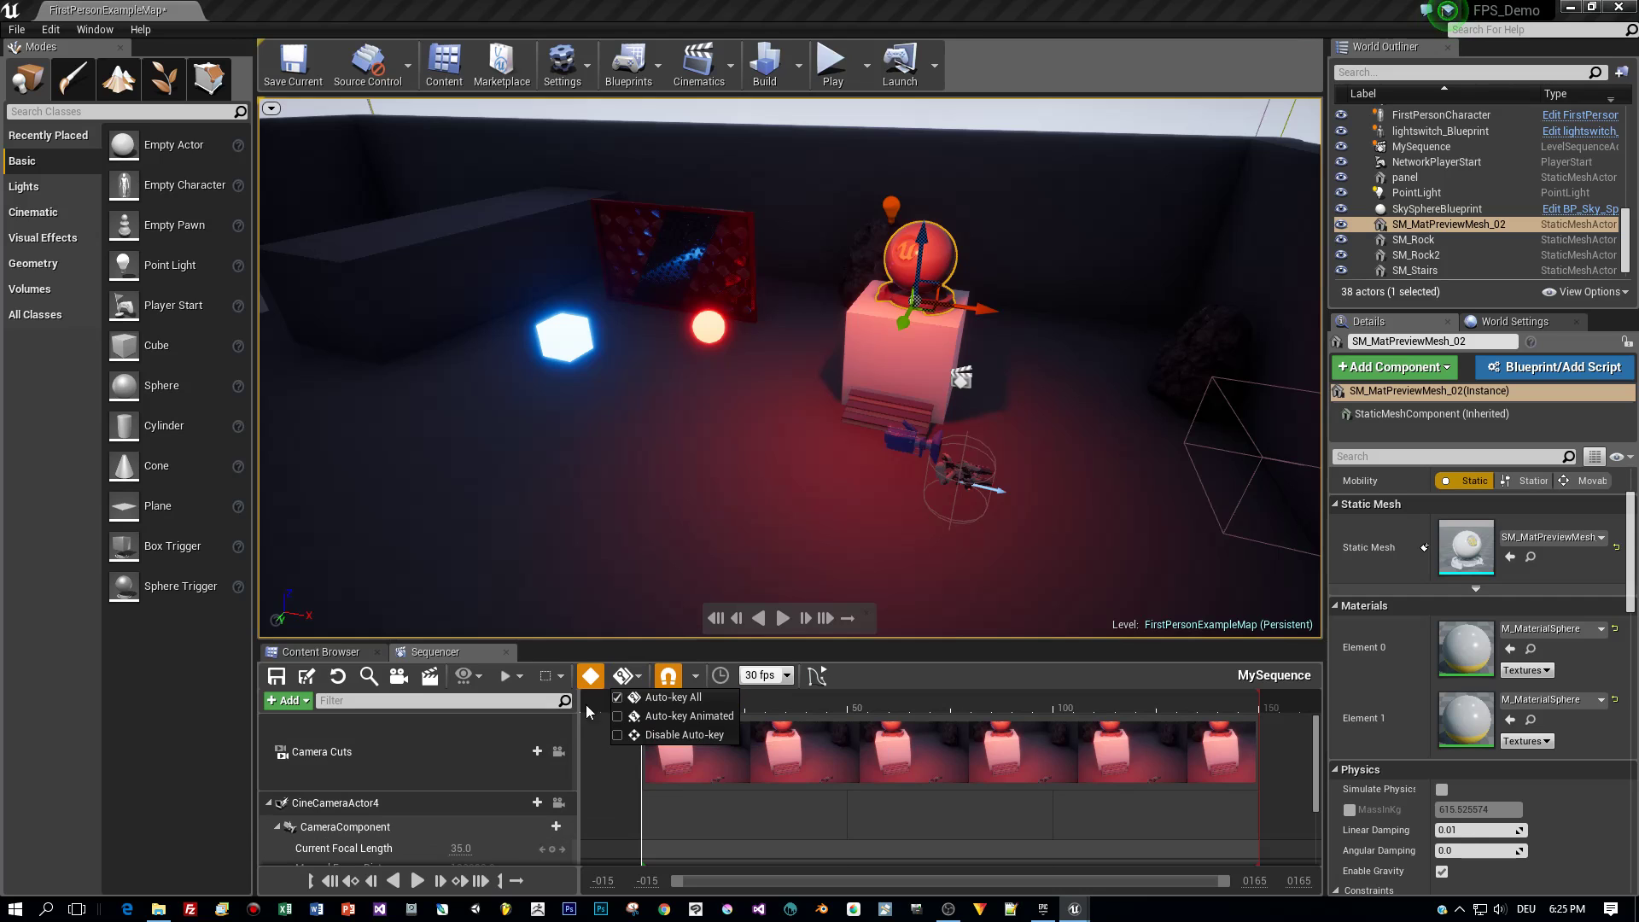
click(905, 341)
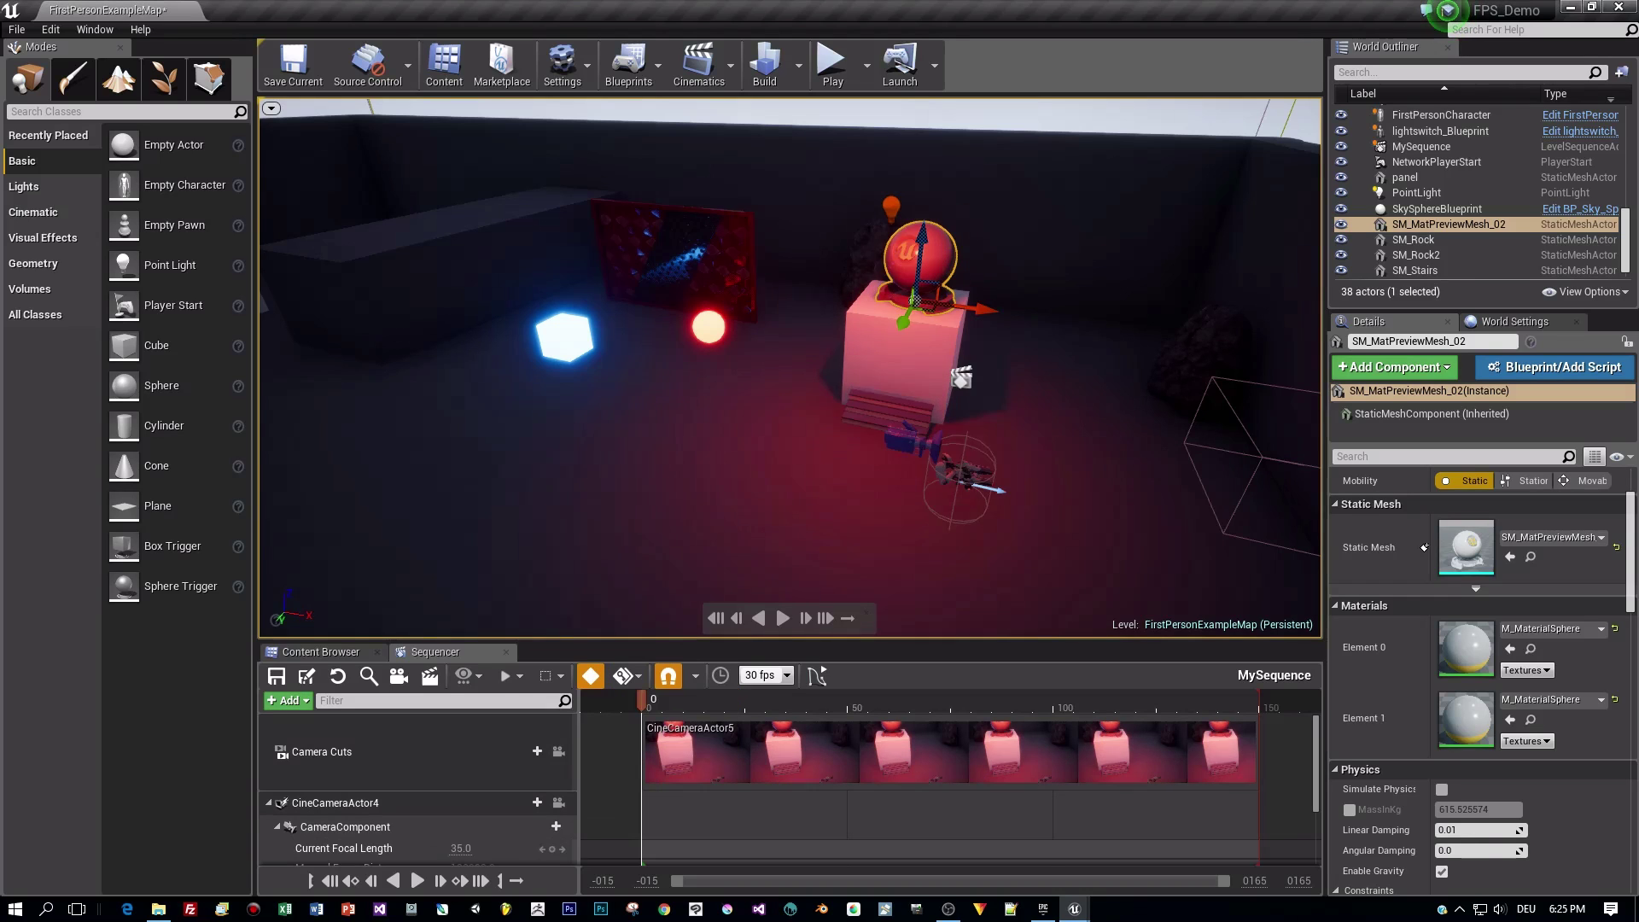
Select the cube under the preview sphere and nudge it slightly to key its transform at frame 0
click(939, 354)
drag(974, 358, 973, 359)
scroll(970, 363, down, 1)
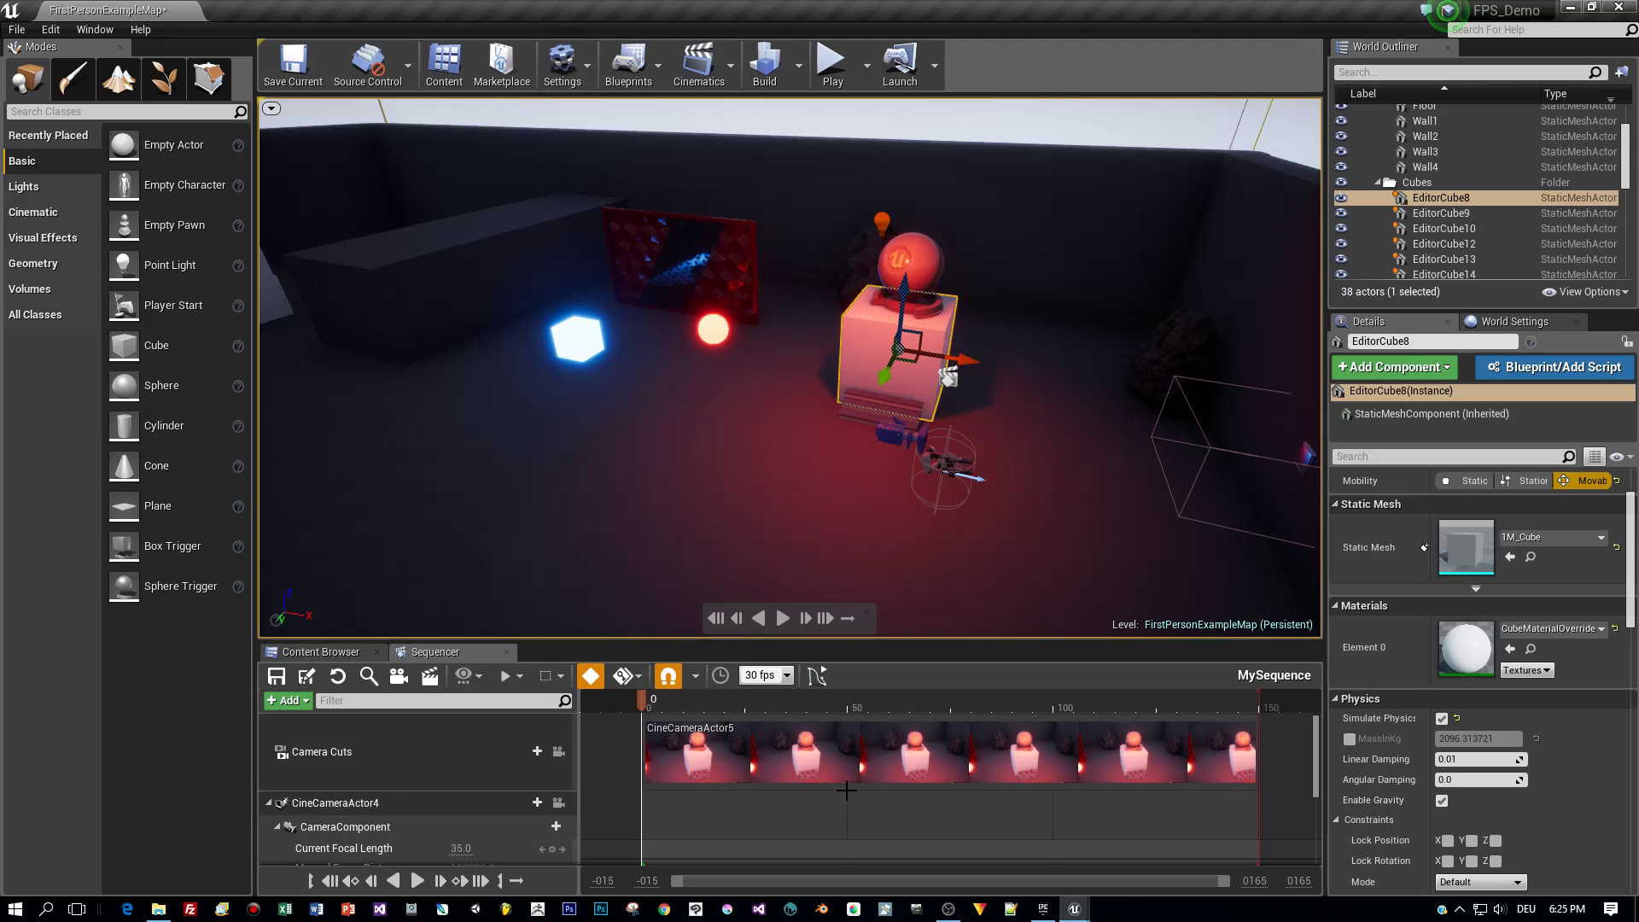
drag(1315, 748, 1318, 832)
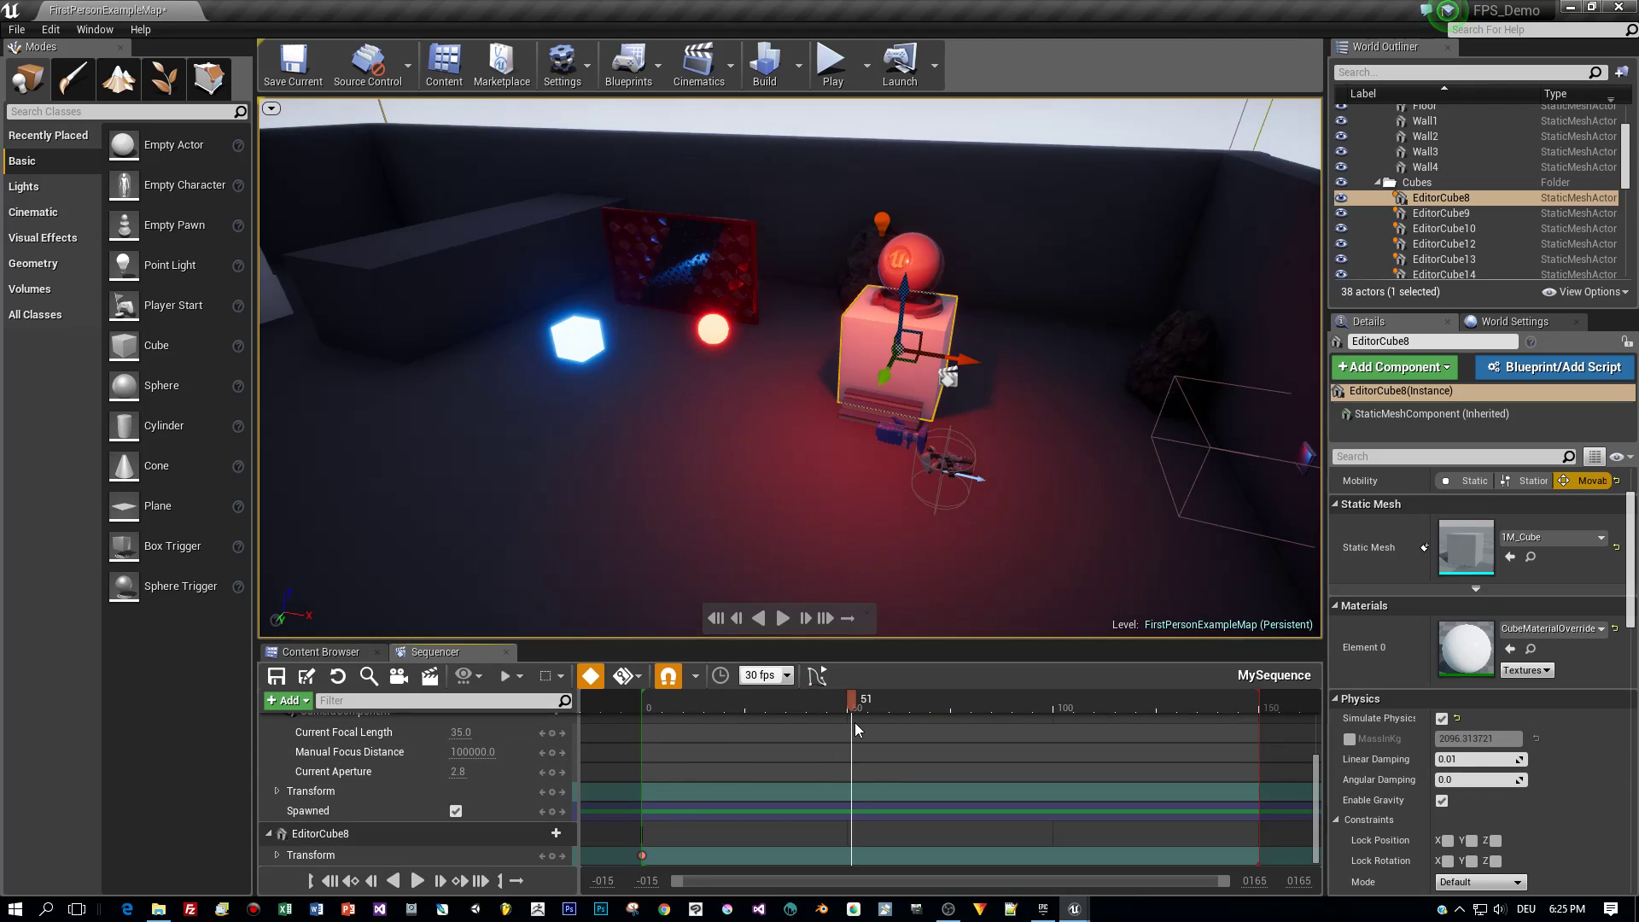
Go to frame 100 and slide the pedestal cube toward the red panel, out from under the sphere, to key its new position
drag(847, 721, 1041, 730)
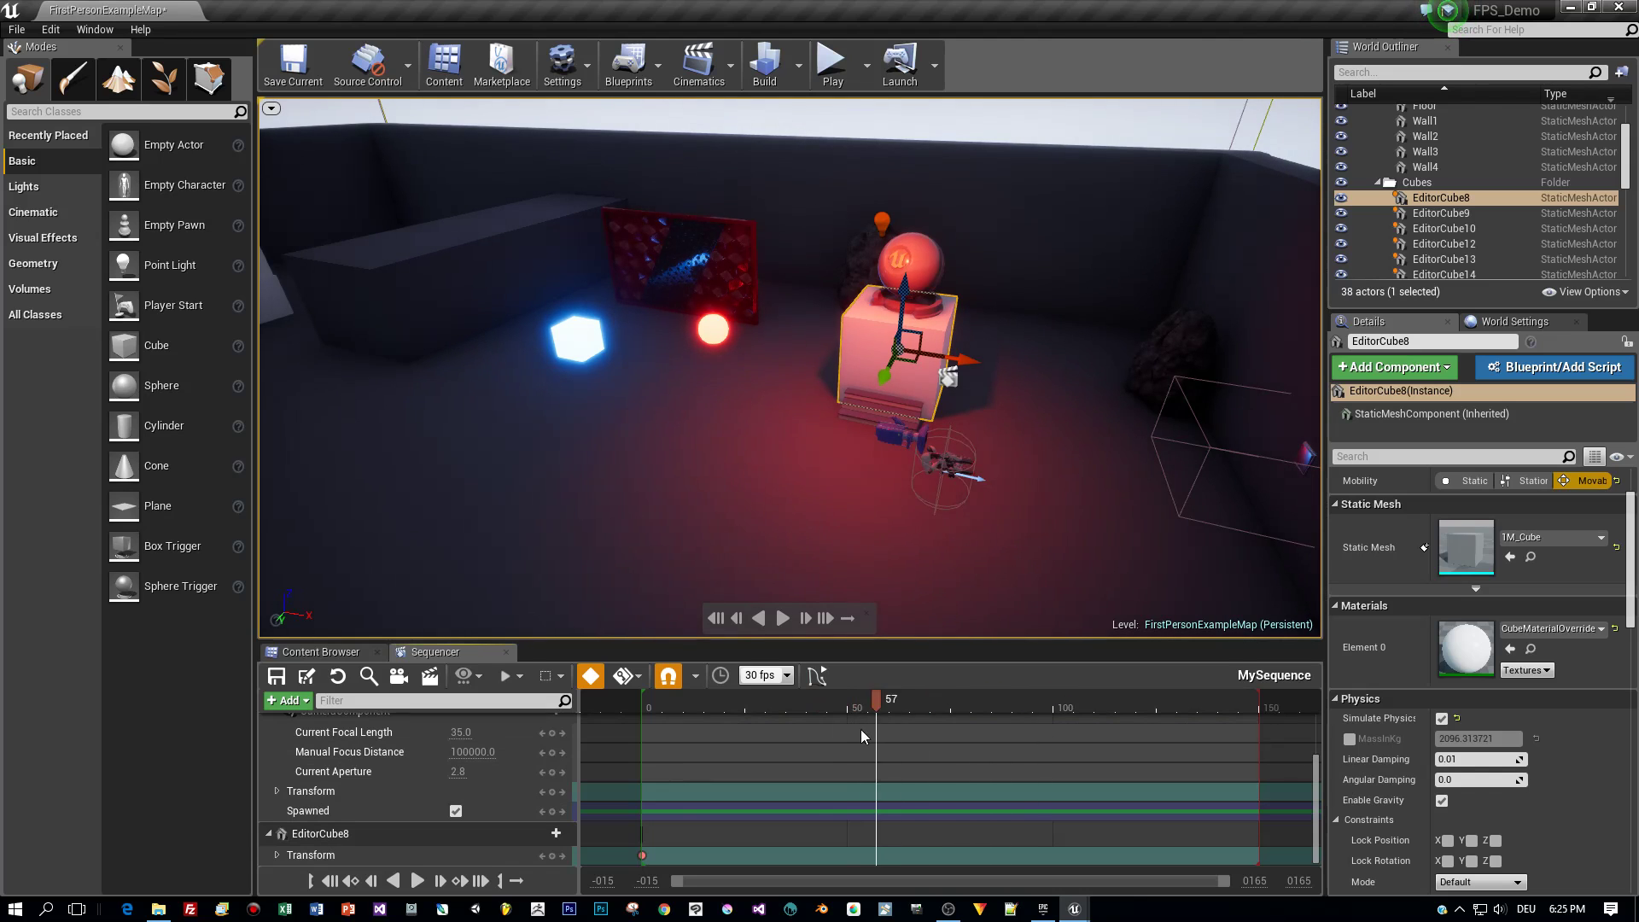
drag(847, 730, 1052, 739)
drag(980, 363, 880, 365)
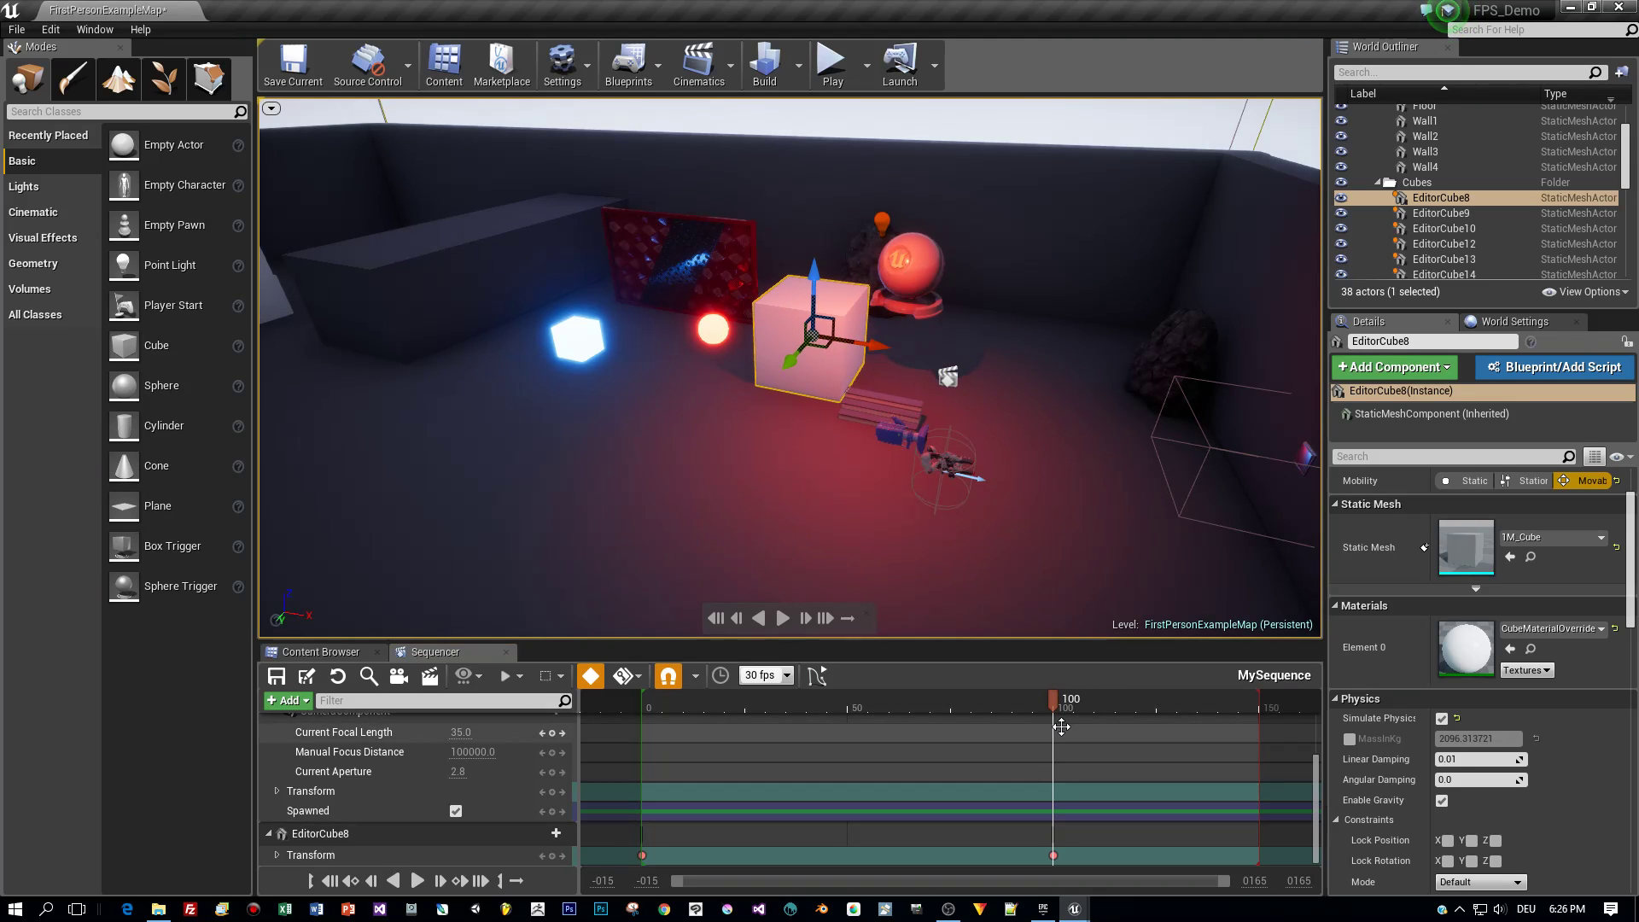
Animate the preview sphere tipping over by rotating it at frame 45 and further a few frames on
drag(1052, 704, 827, 720)
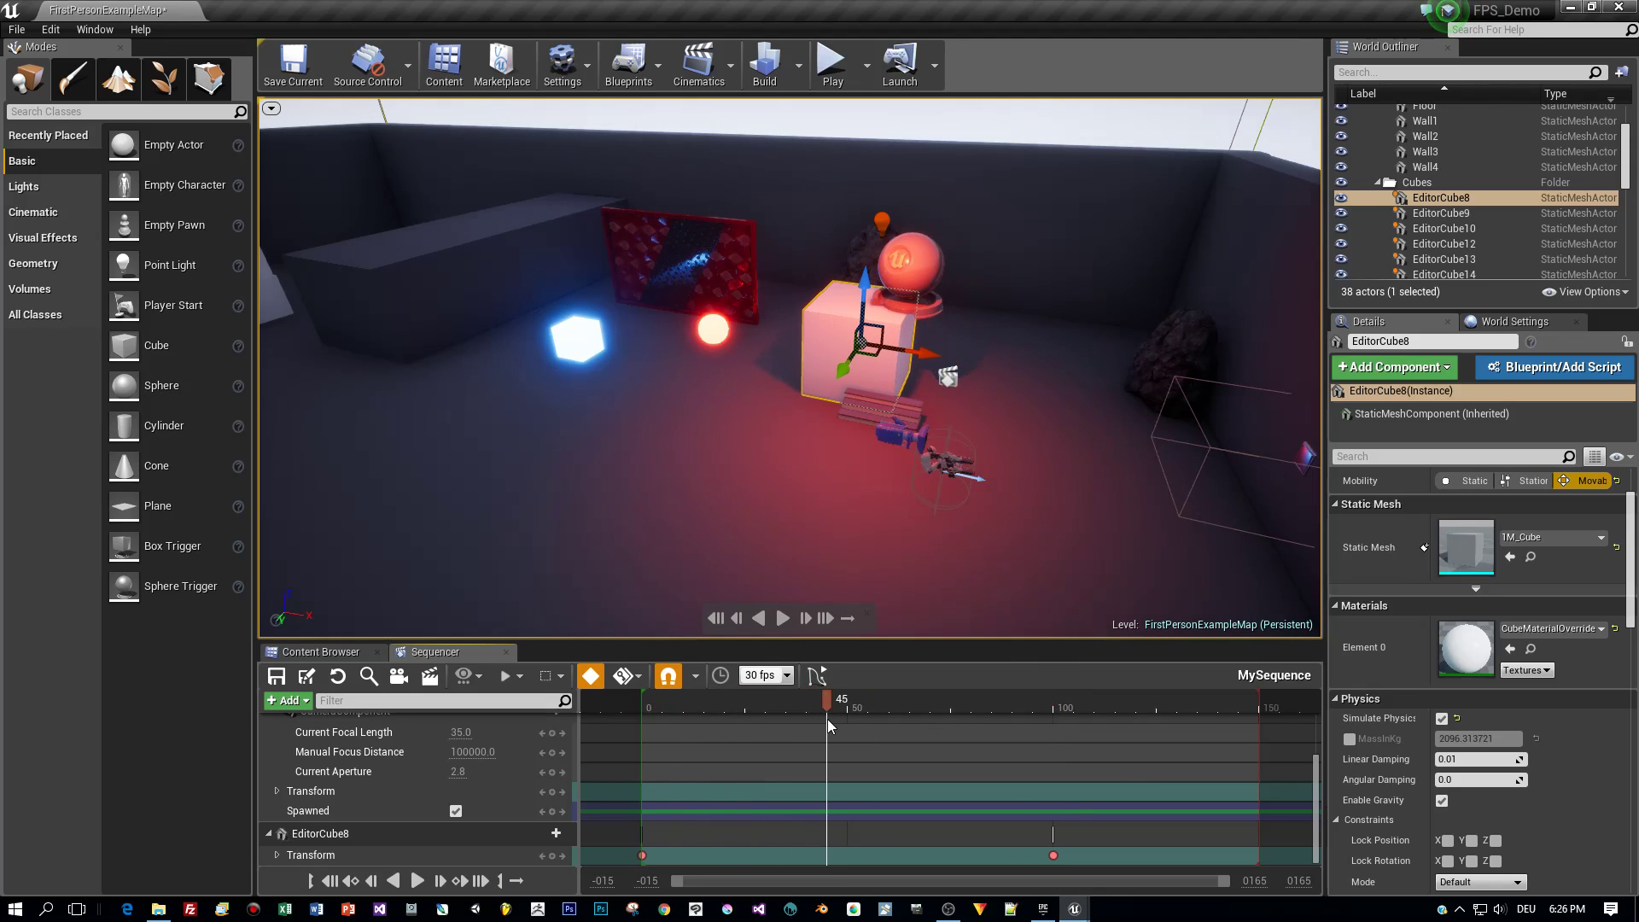
click(930, 265)
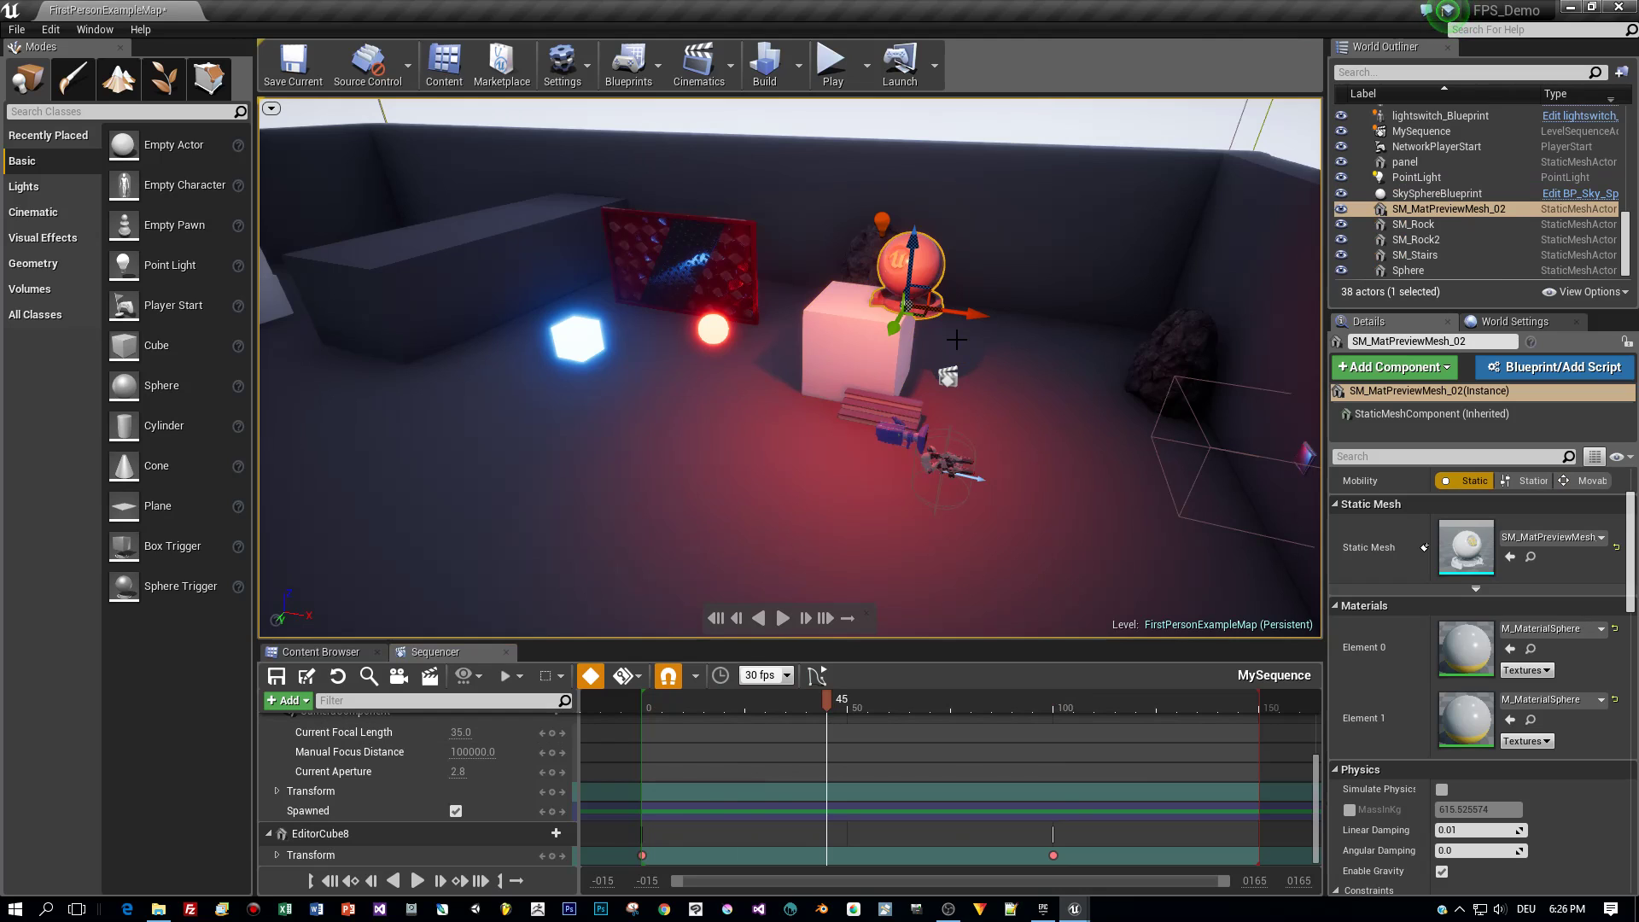
key(e)
drag(978, 256, 997, 285)
drag(833, 705, 856, 705)
drag(1003, 277, 998, 314)
Animate the preview sphere falling by moving it slightly down at frame 62 and much lower at frame 68
drag(856, 704, 896, 704)
key(w)
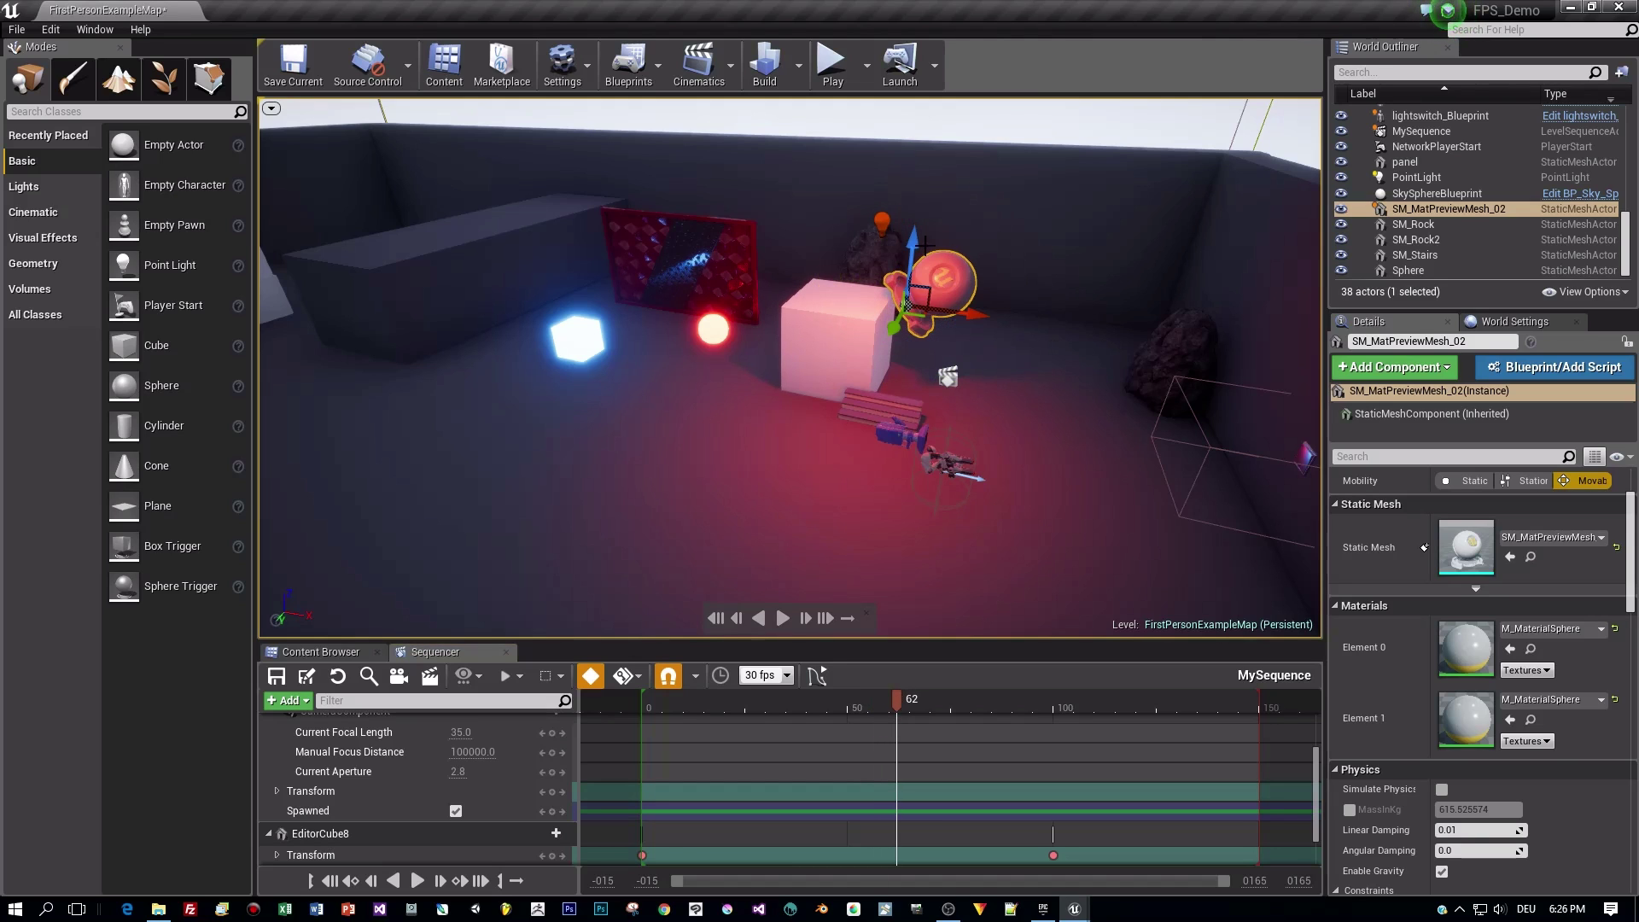
drag(917, 241, 921, 249)
drag(898, 707, 921, 707)
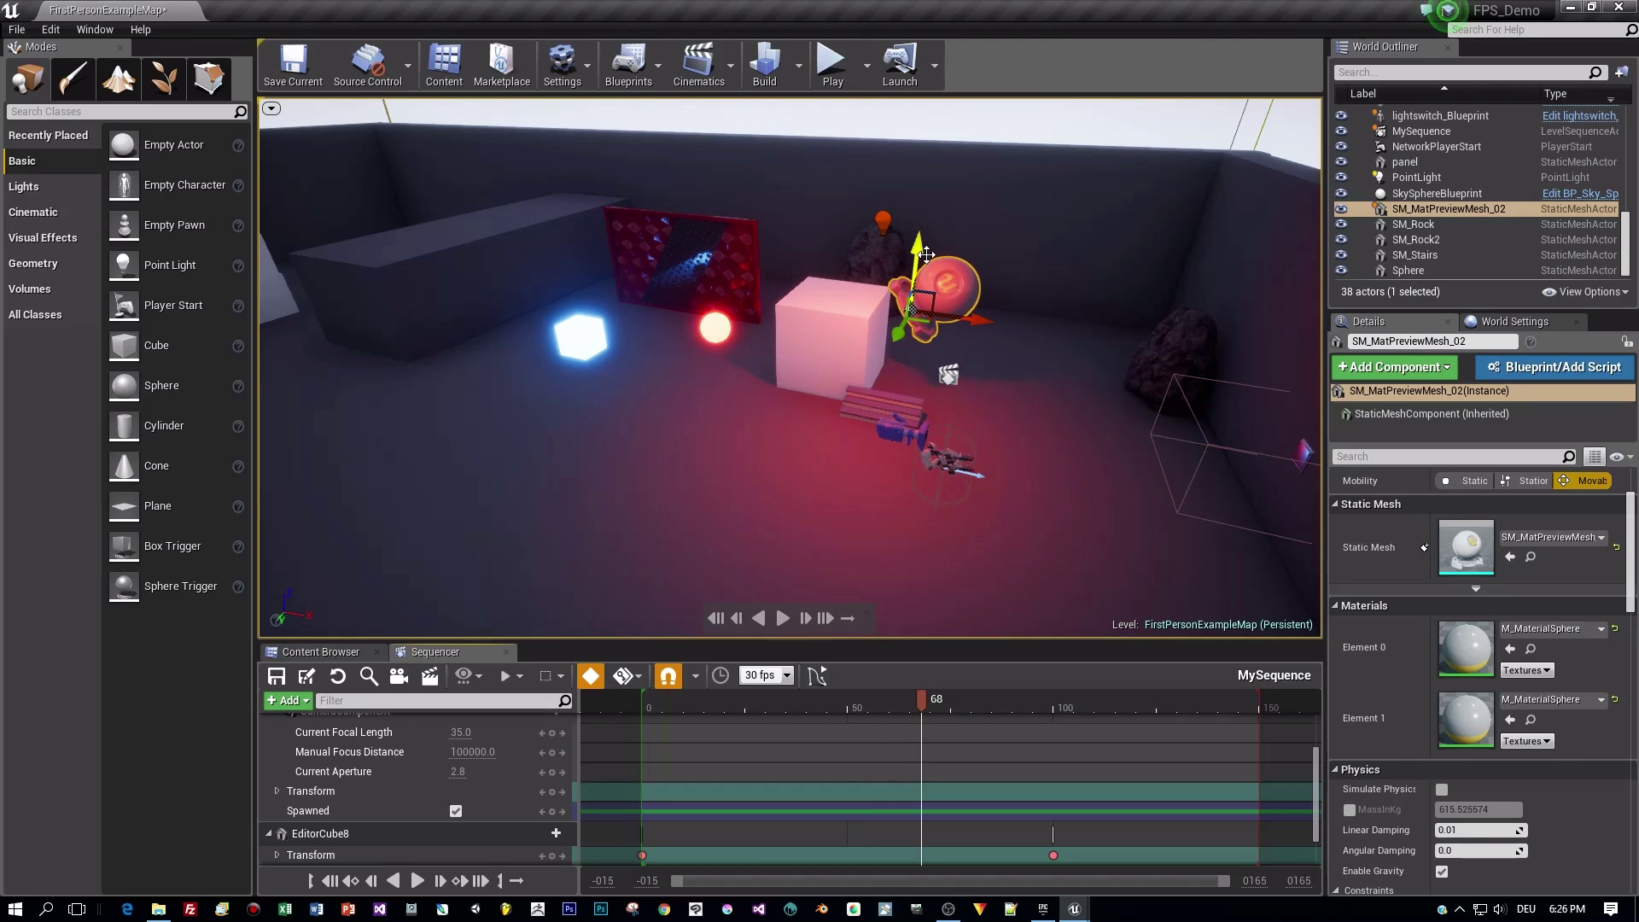
drag(922, 254, 920, 312)
Rotate the fallen preview sphere further at frame 70
key(e)
drag(924, 705, 932, 702)
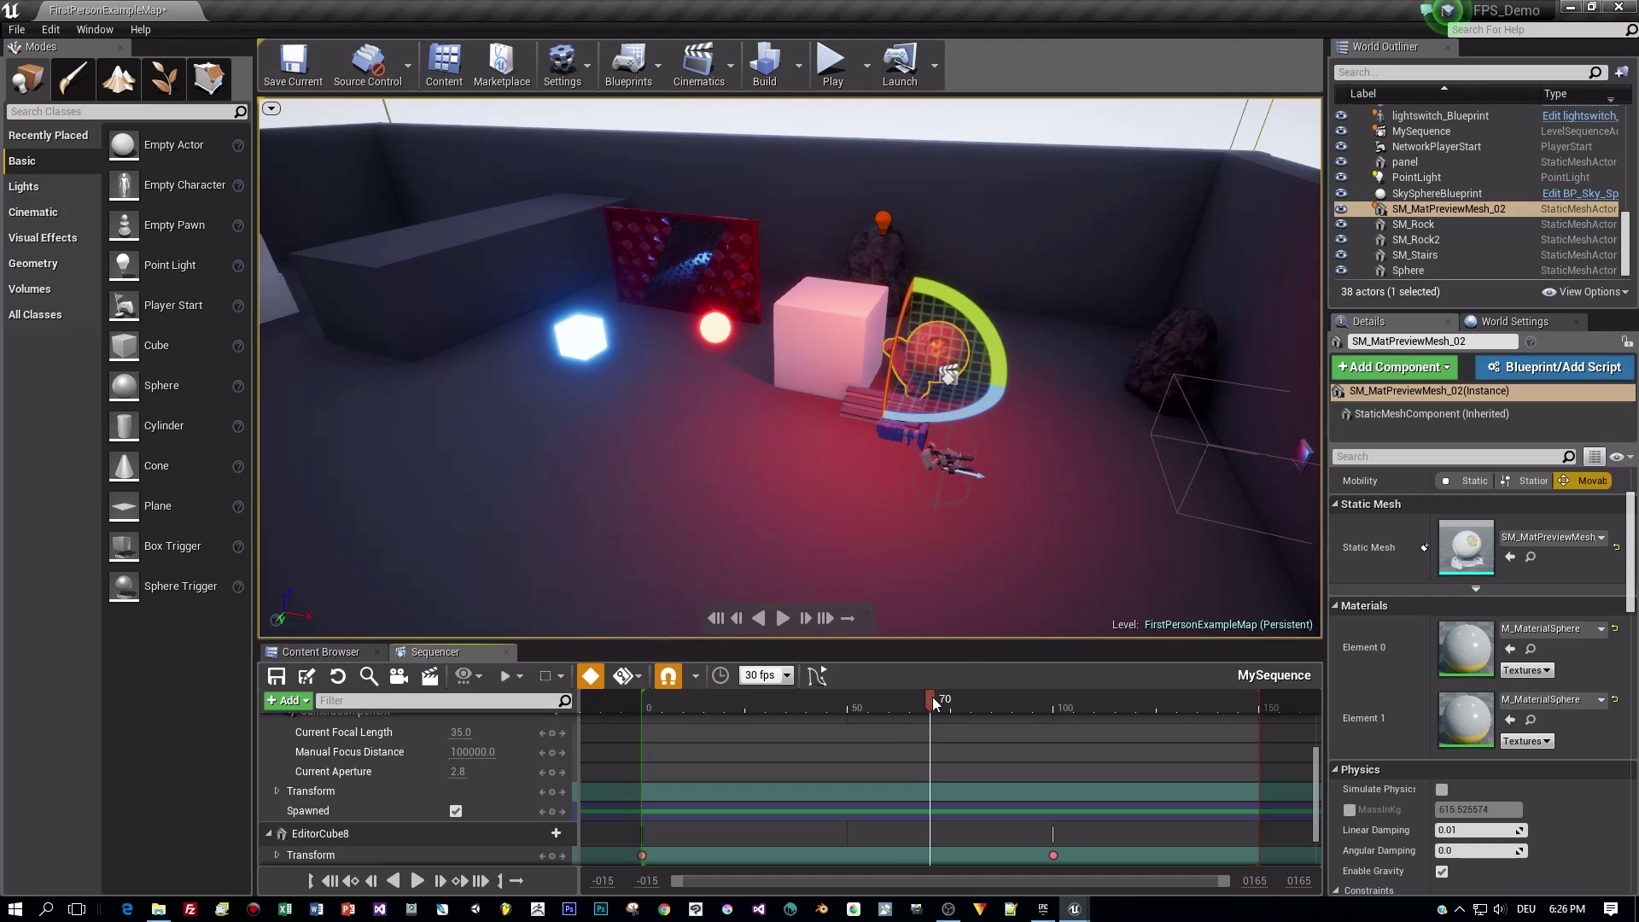
drag(992, 385, 984, 420)
Move the playhead to frame 99 and disable auto-keying for the sequence
drag(930, 706, 1052, 745)
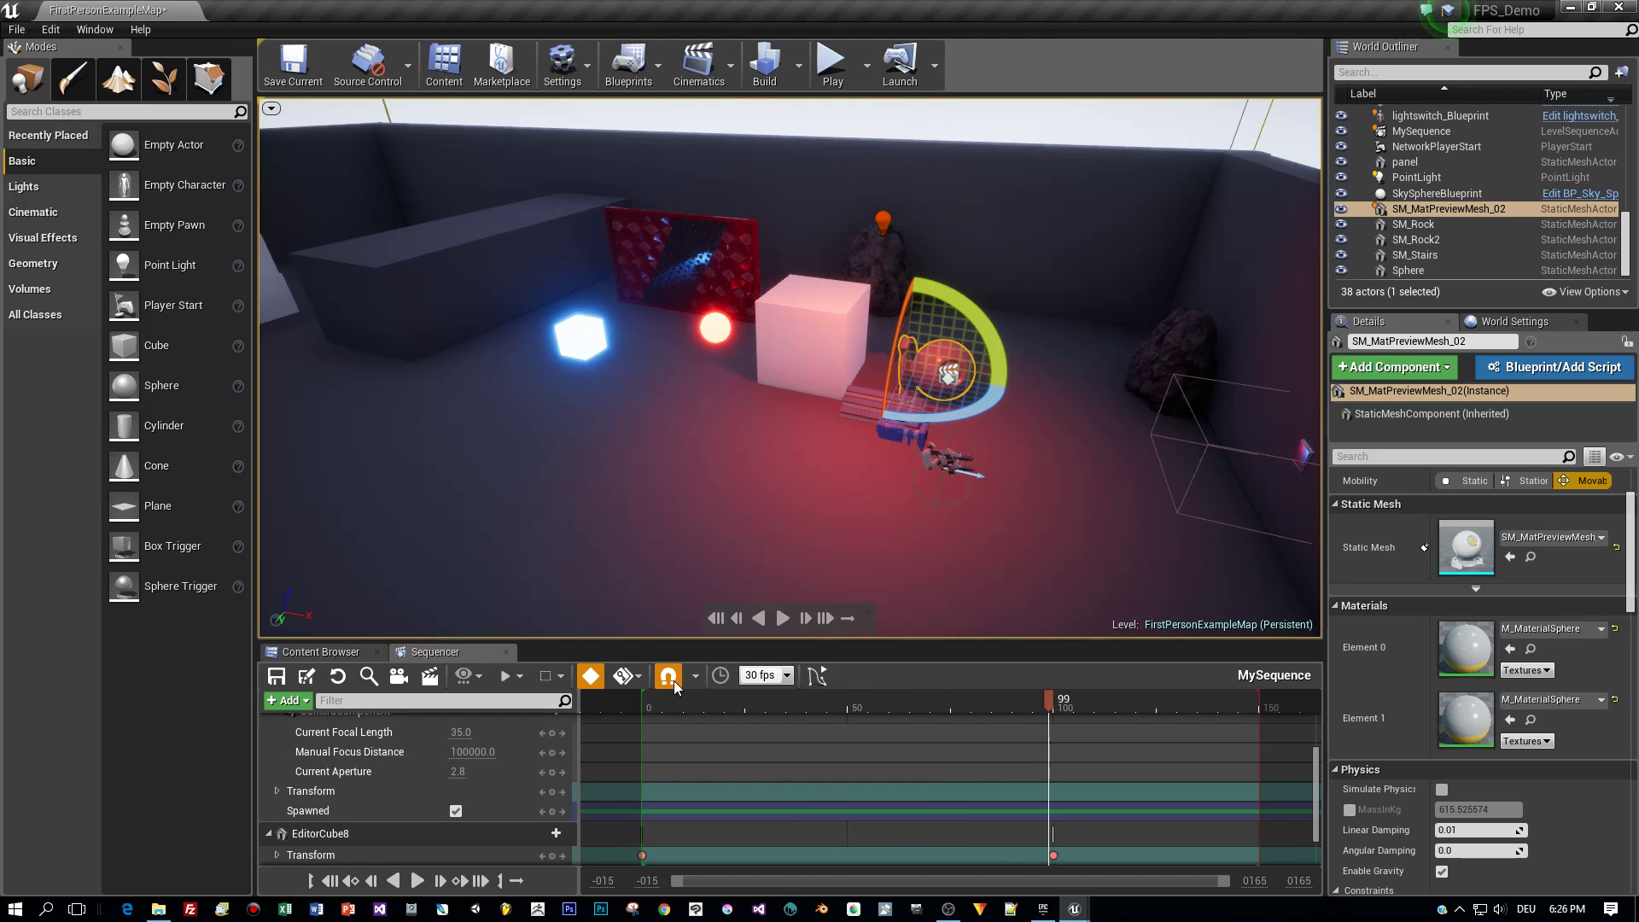
click(642, 678)
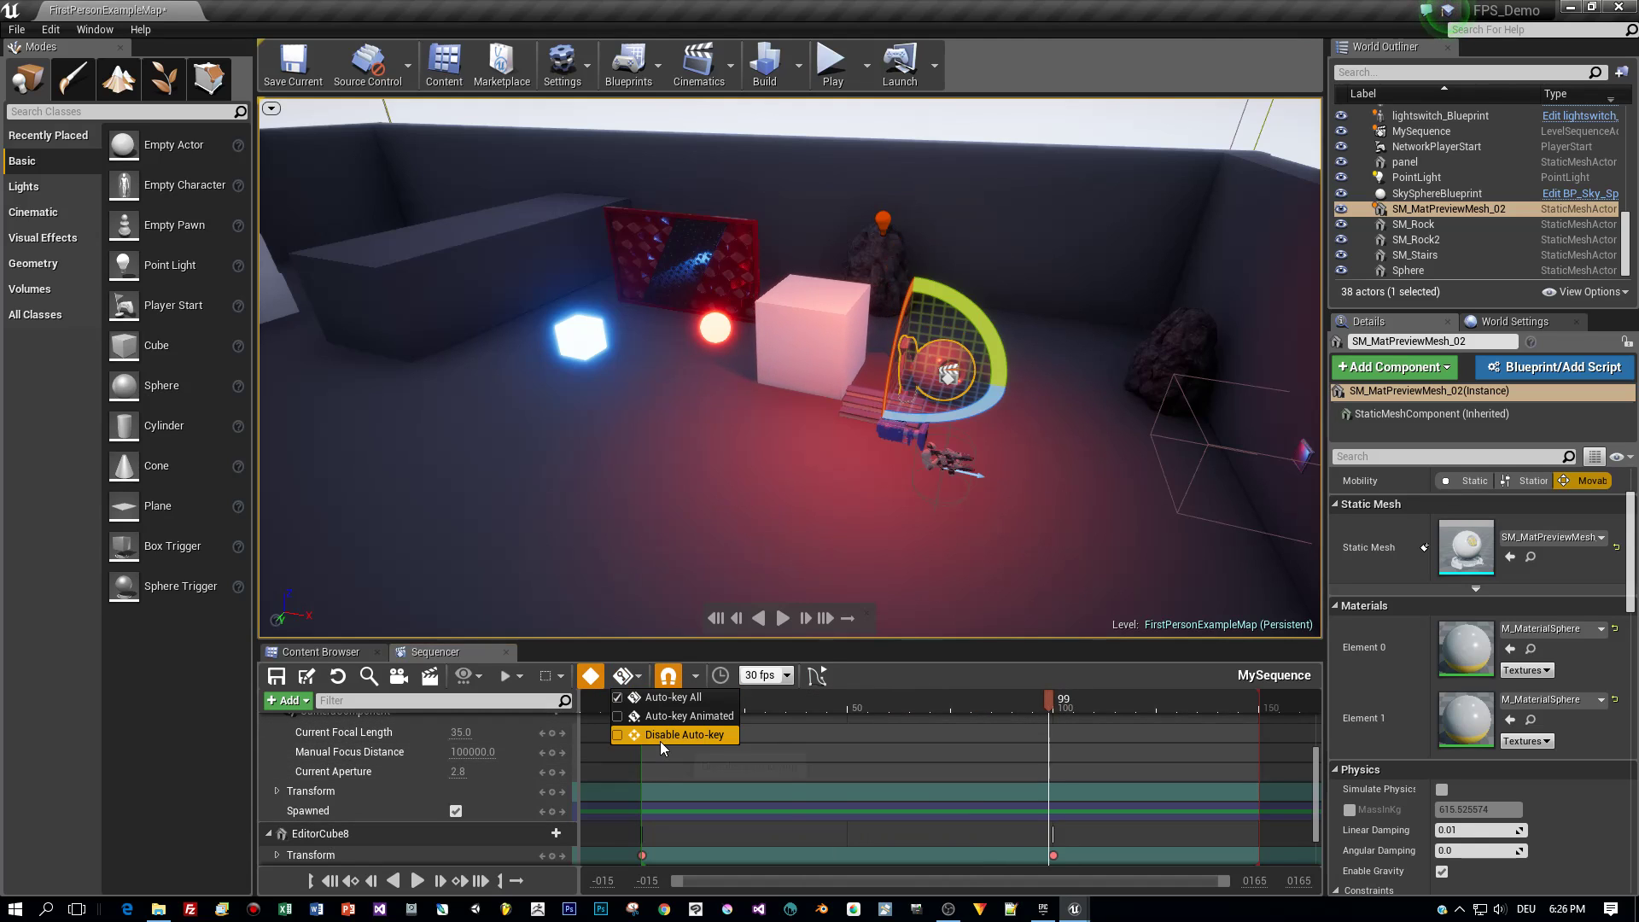
scroll(813, 421, down, 4)
Select the light switch on the wall, focus the view on it and open its blueprint in the Blueprint Editor
alt+drag(758, 420, 799, 350)
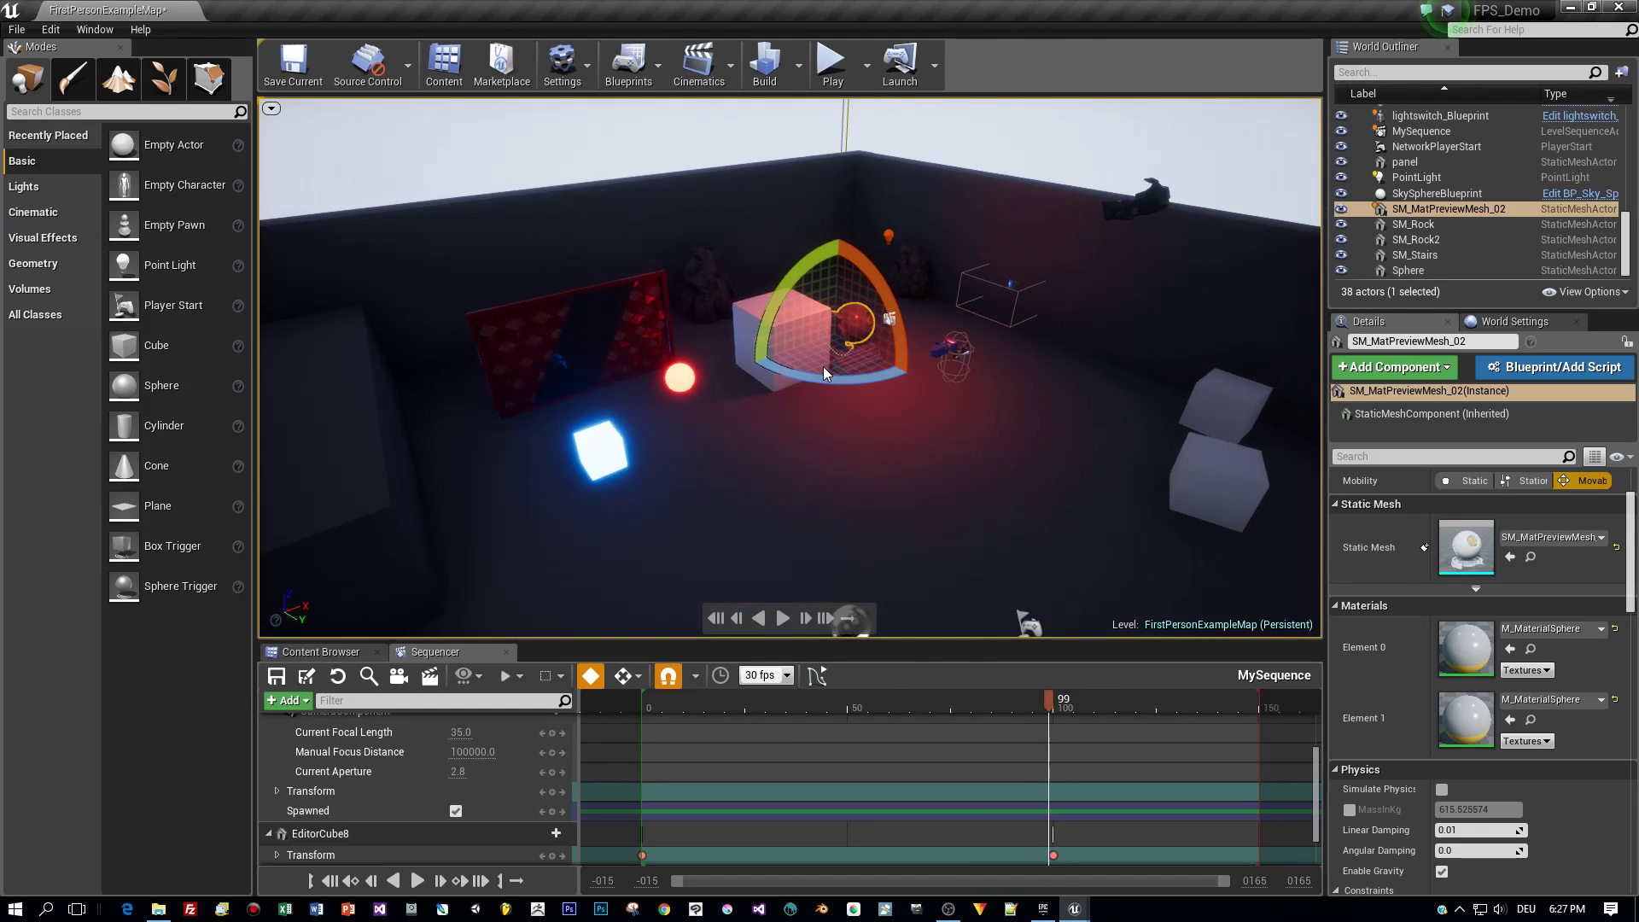
scroll(1095, 274, up, 4)
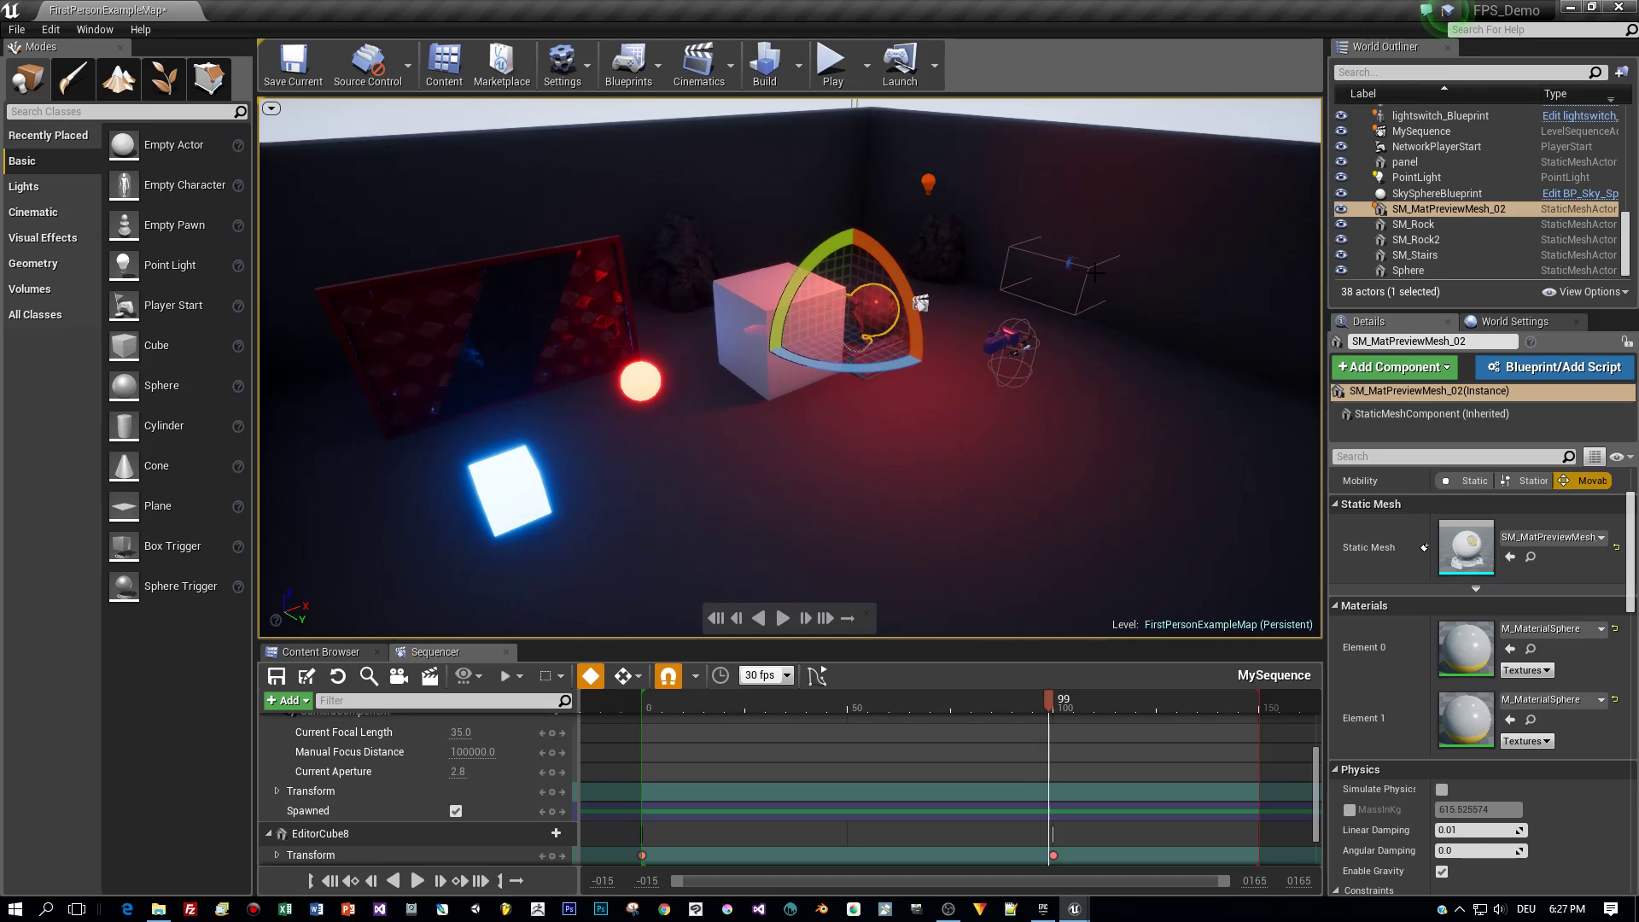
click(1071, 259)
key(f)
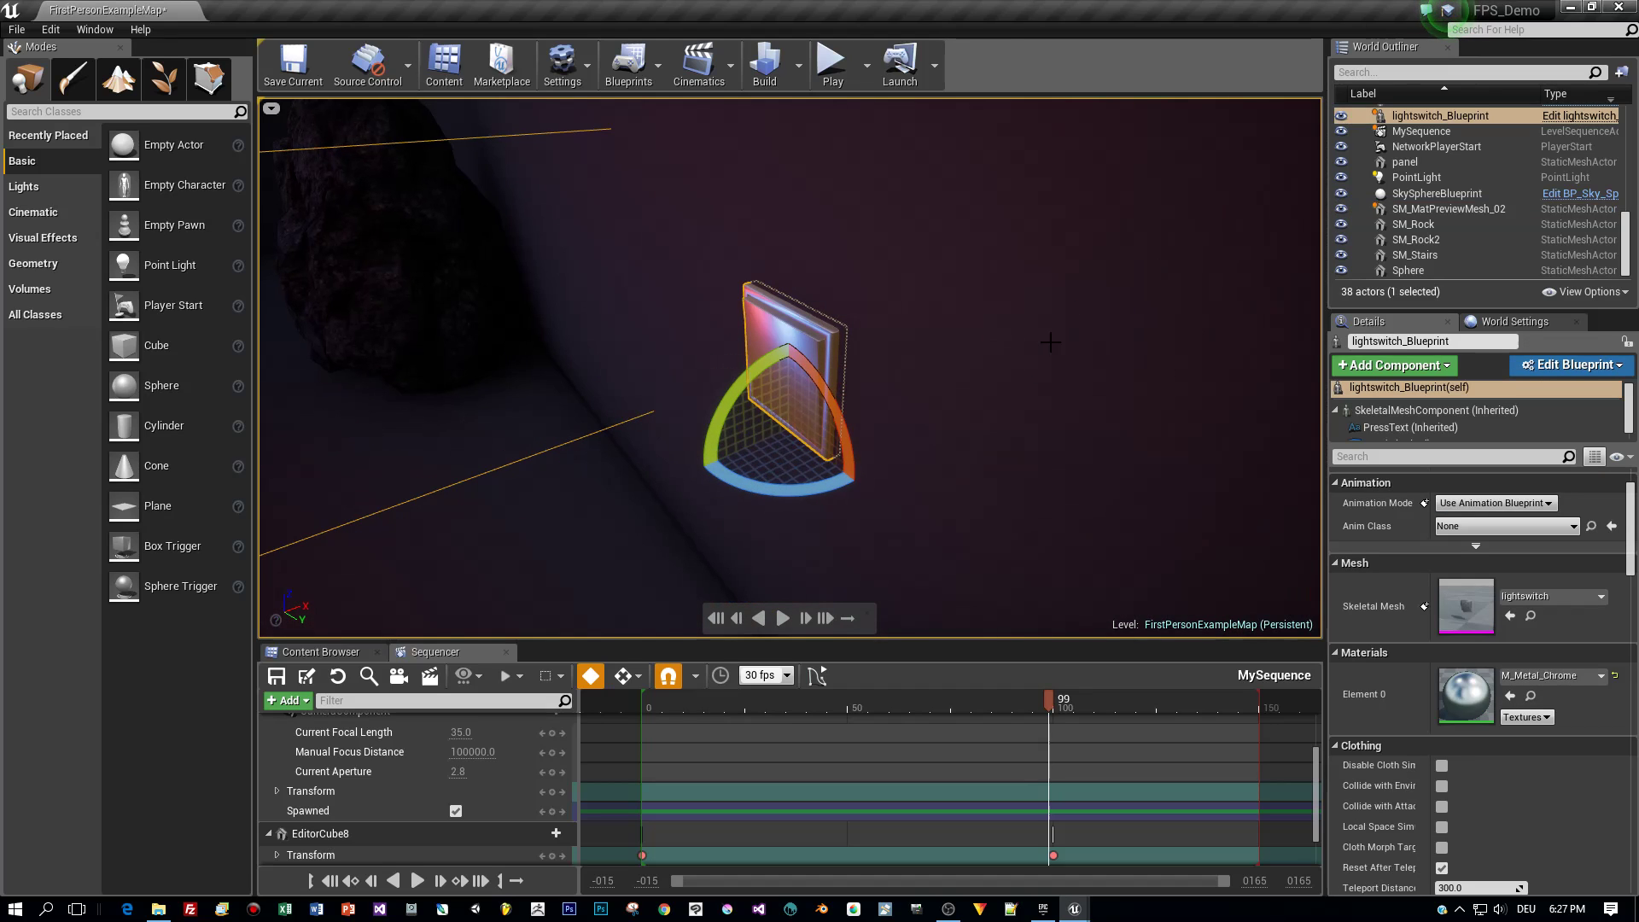
key(w)
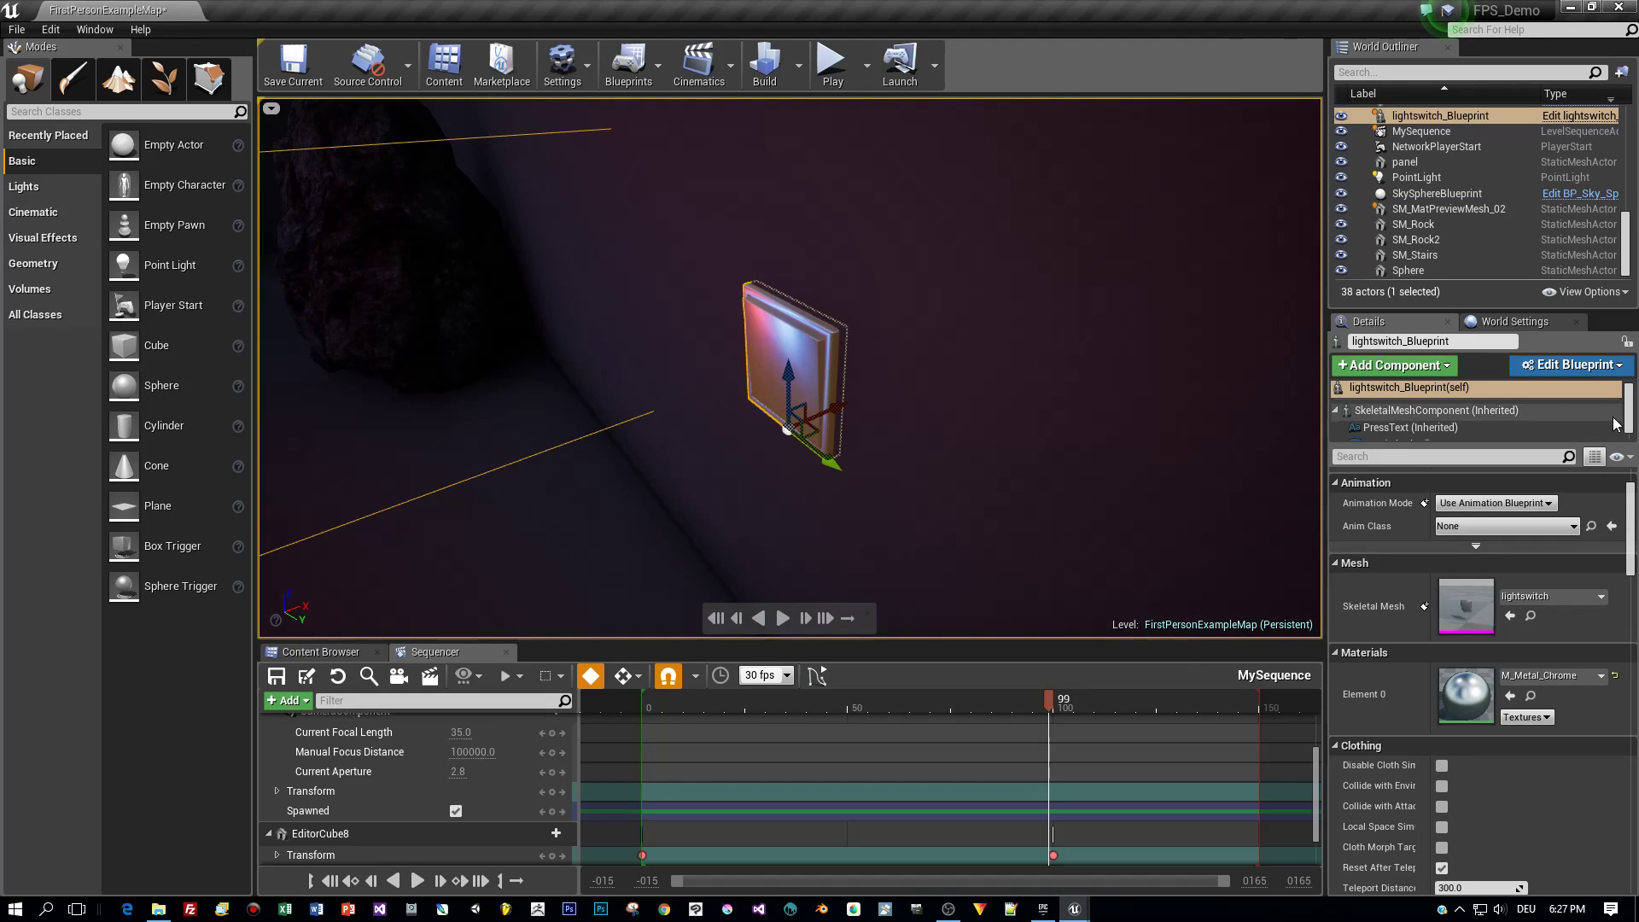
click(1536, 364)
click(1490, 399)
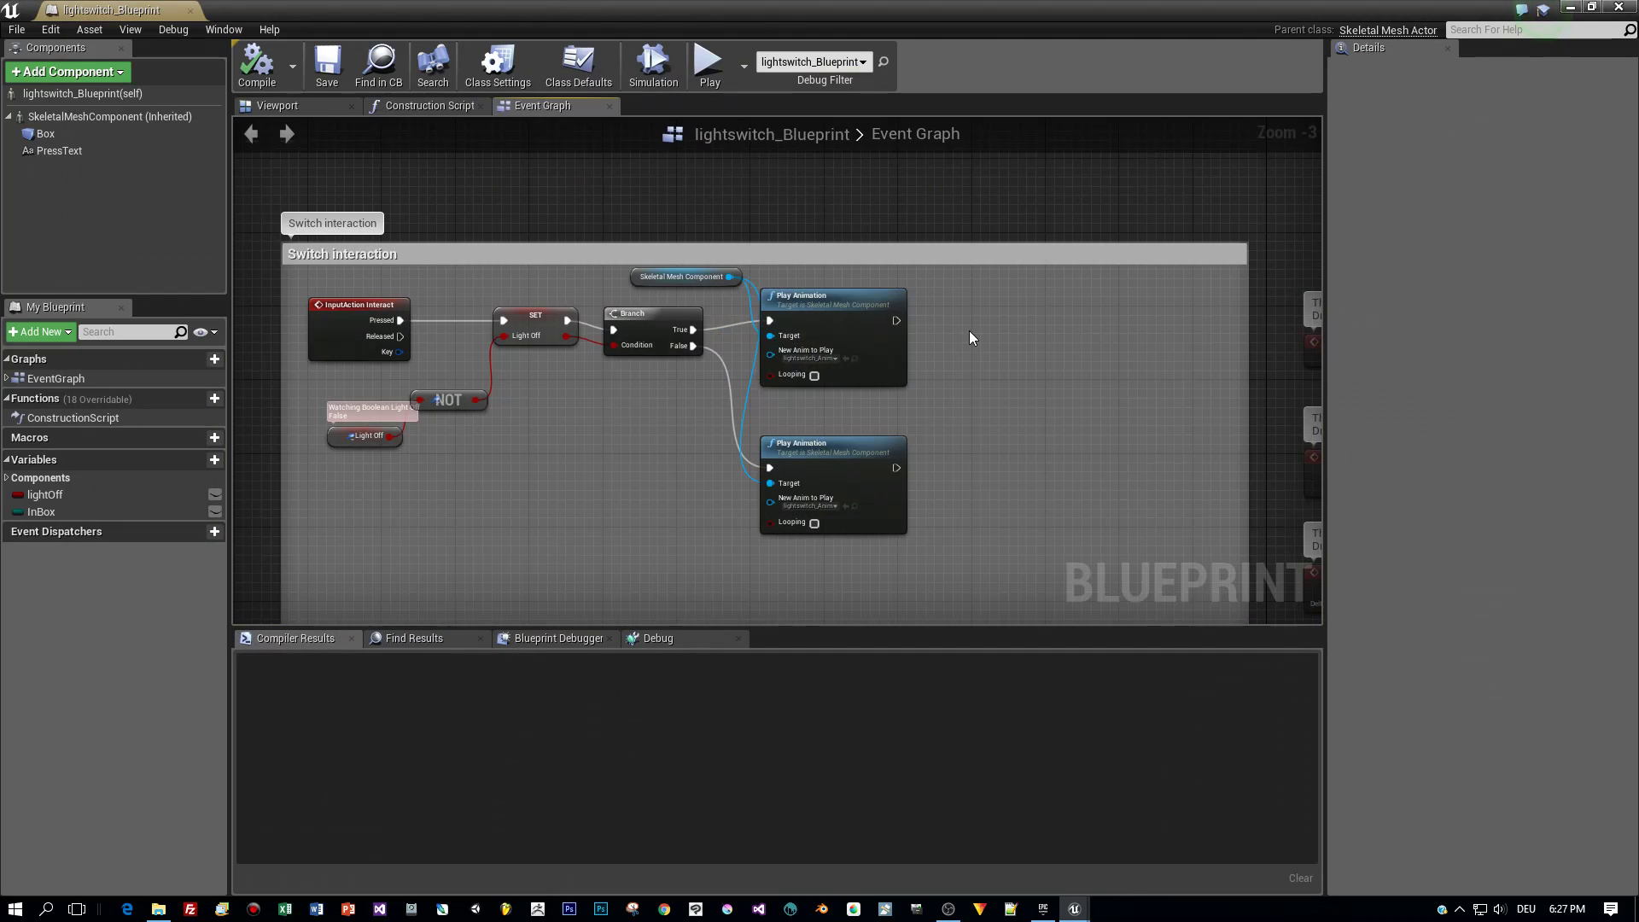
scroll(1014, 458, up, 2)
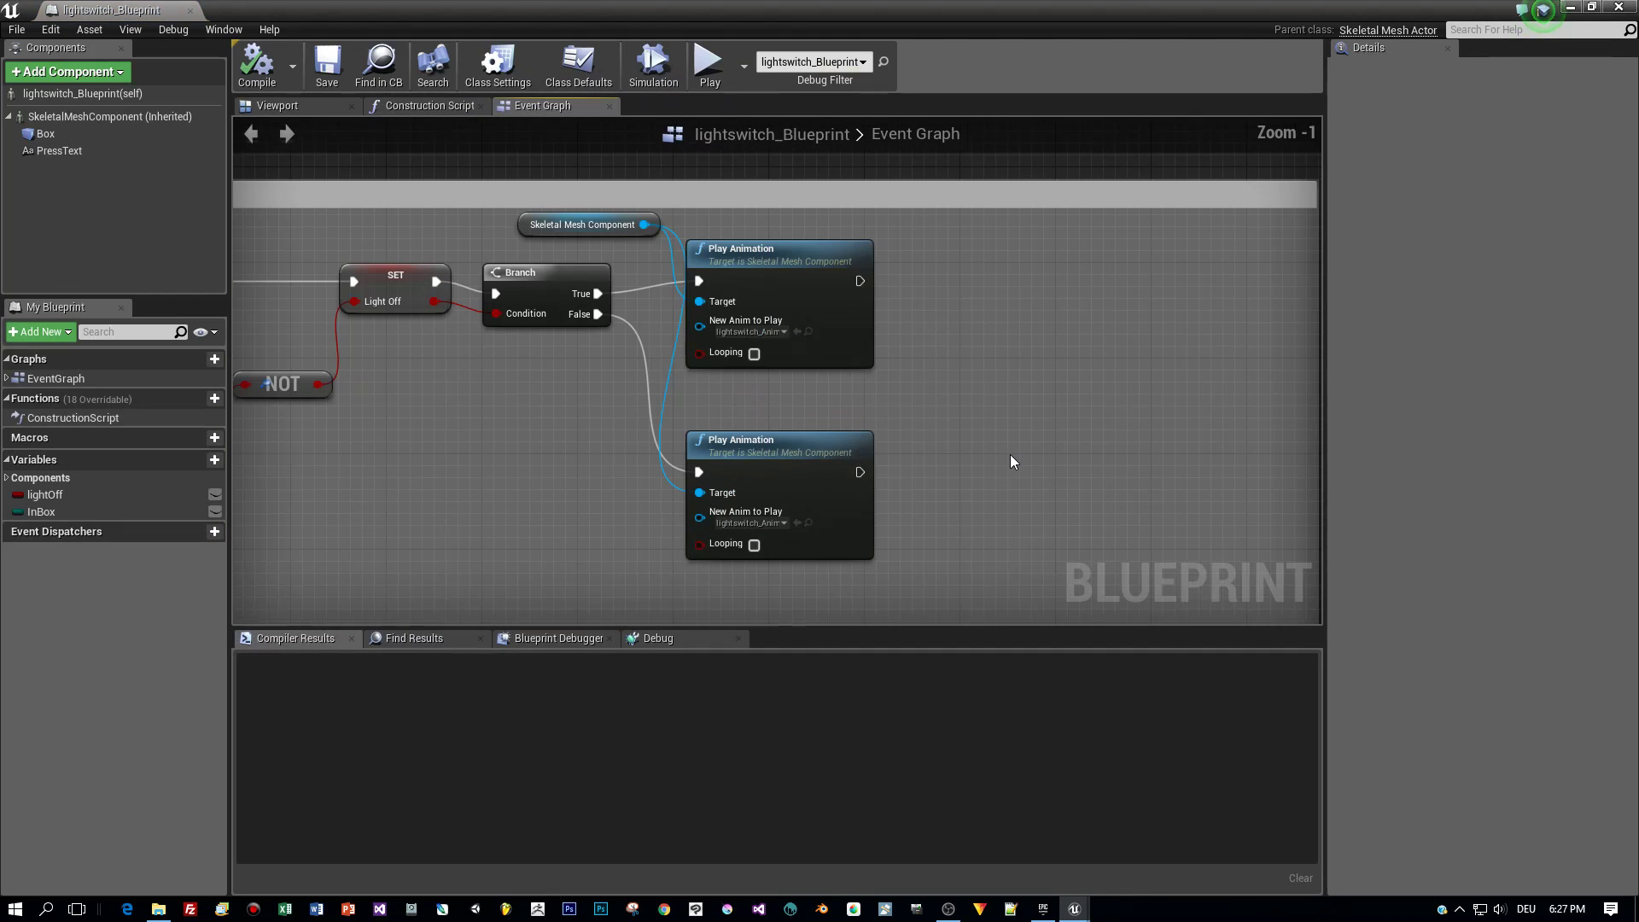
click(762, 254)
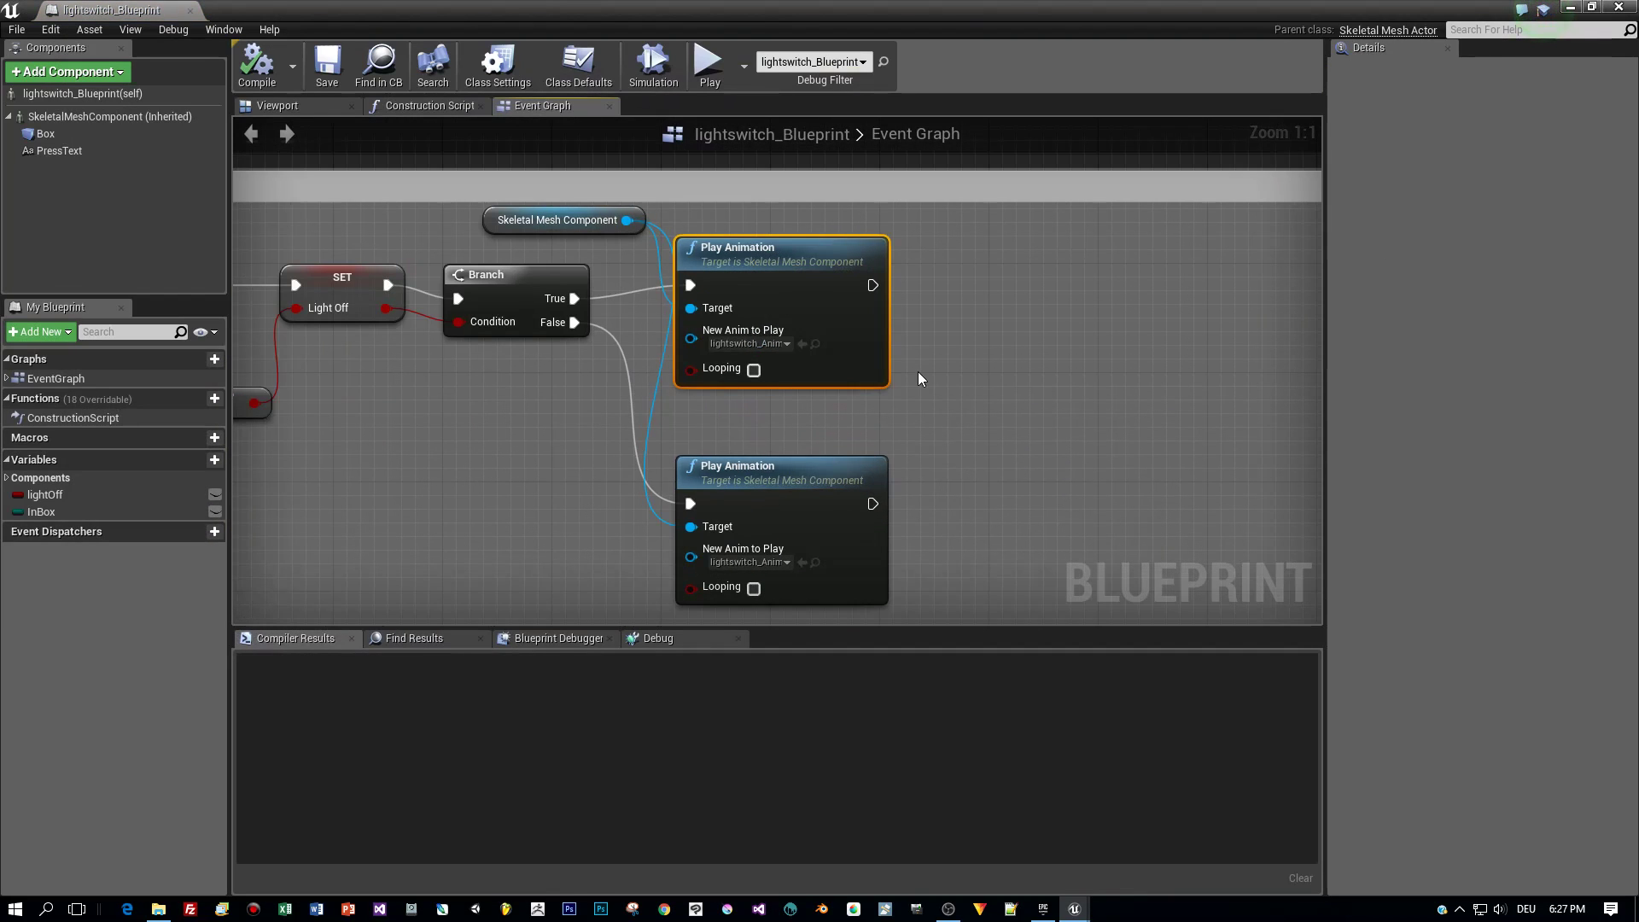
scroll(918, 371, down, 2)
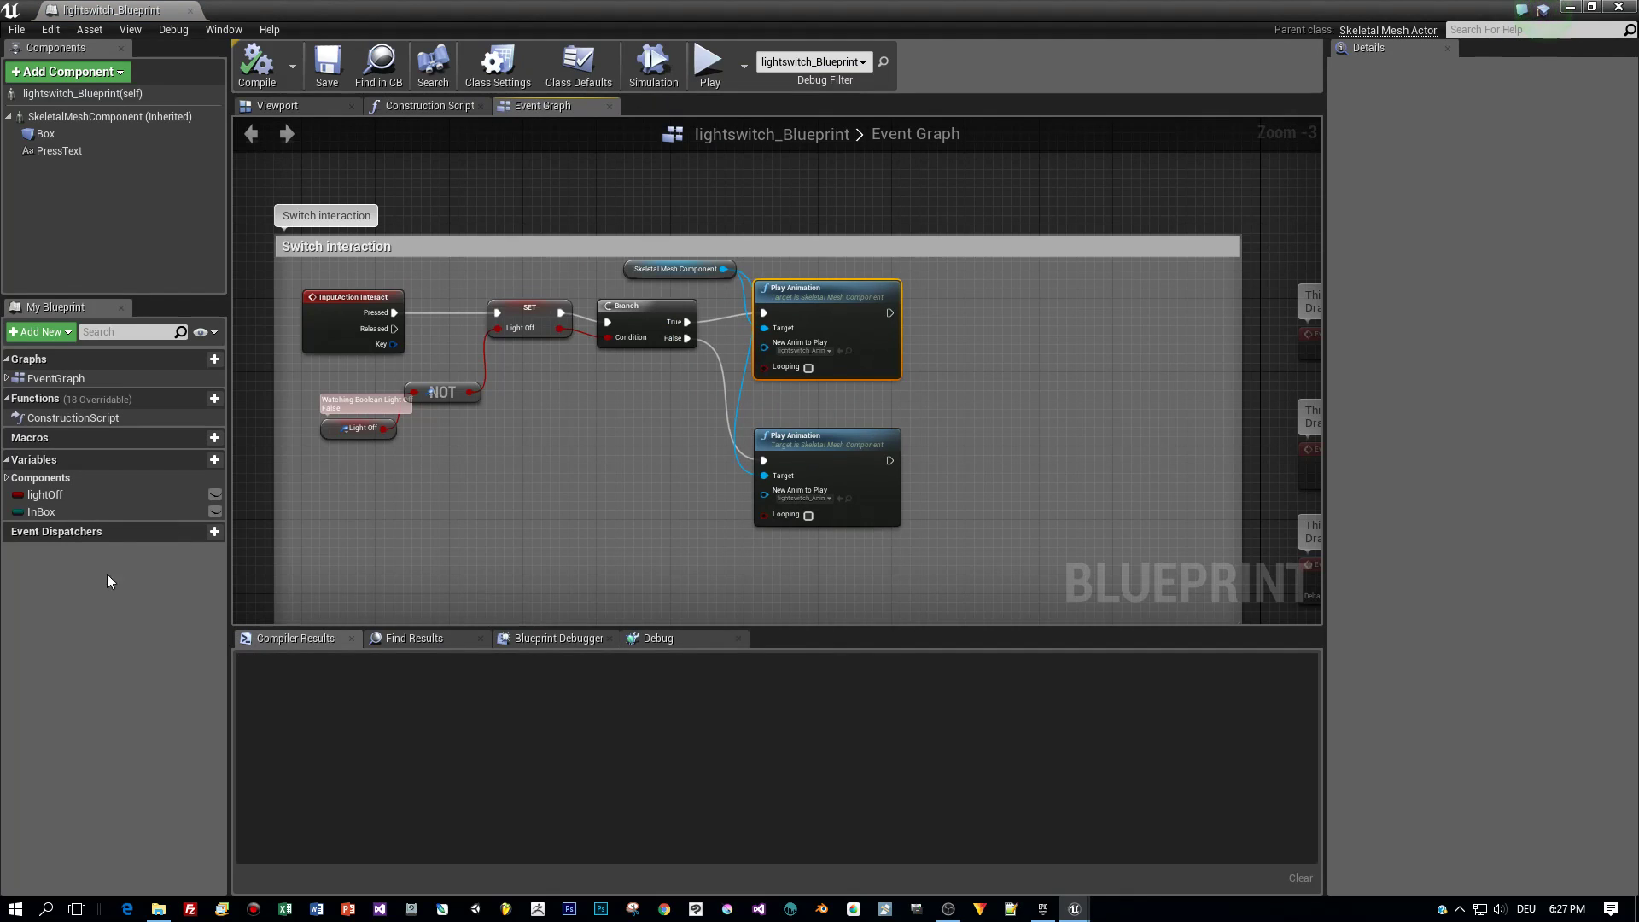
Add a blueprint variable named MySequence with the Level Sequence Actor type and make it editable on instances
click(196, 460)
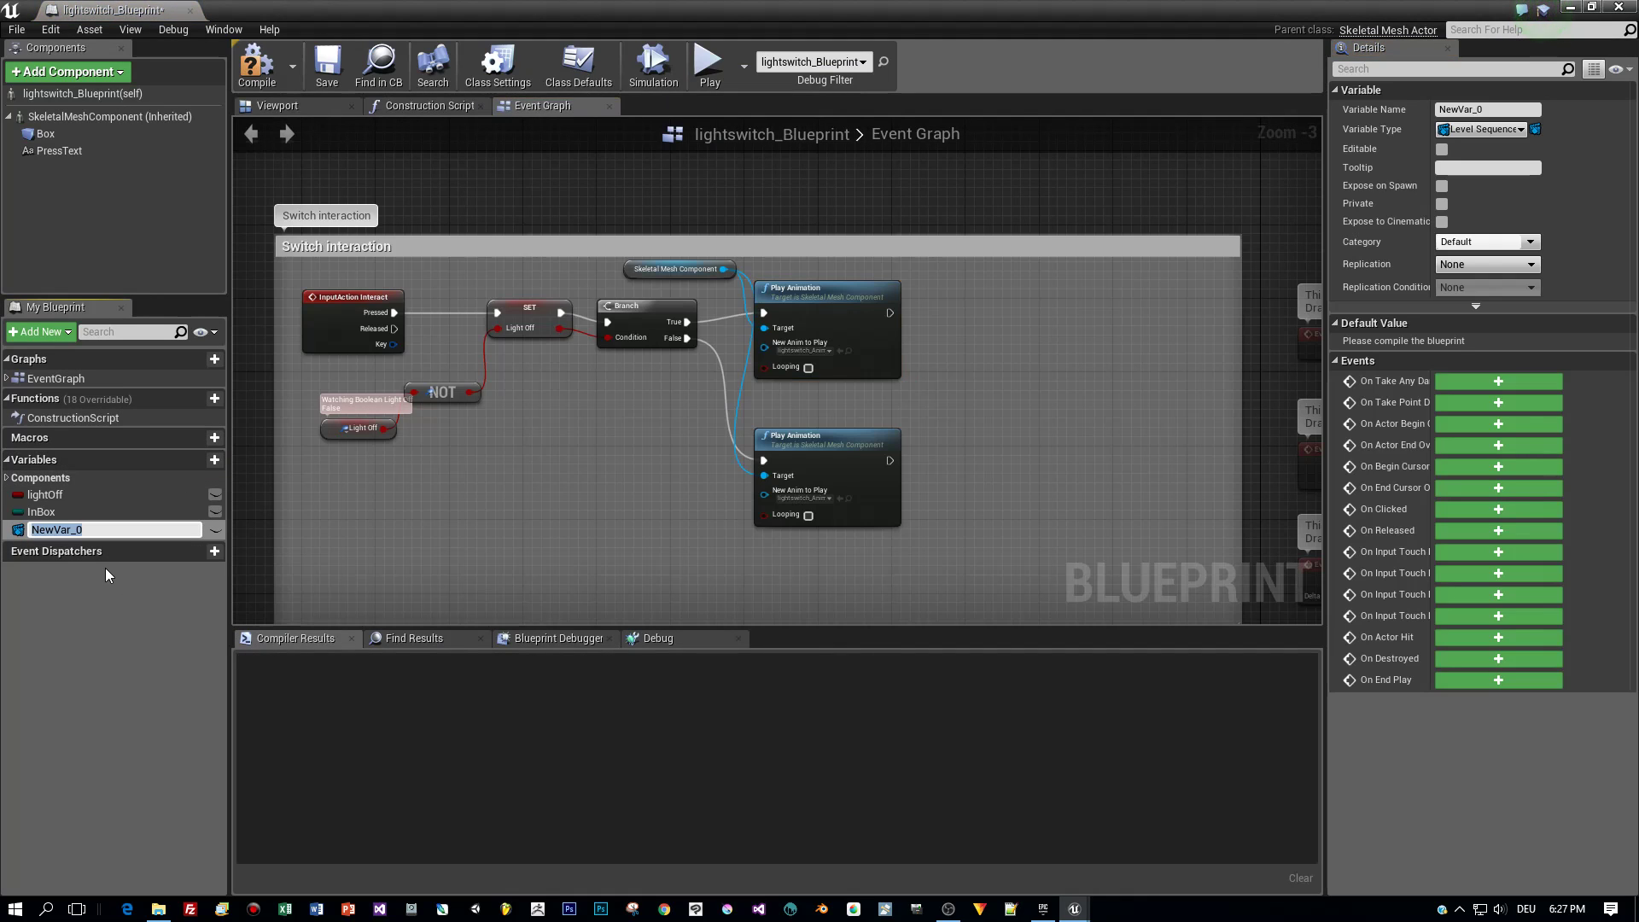
text(MySequence)
key(Return)
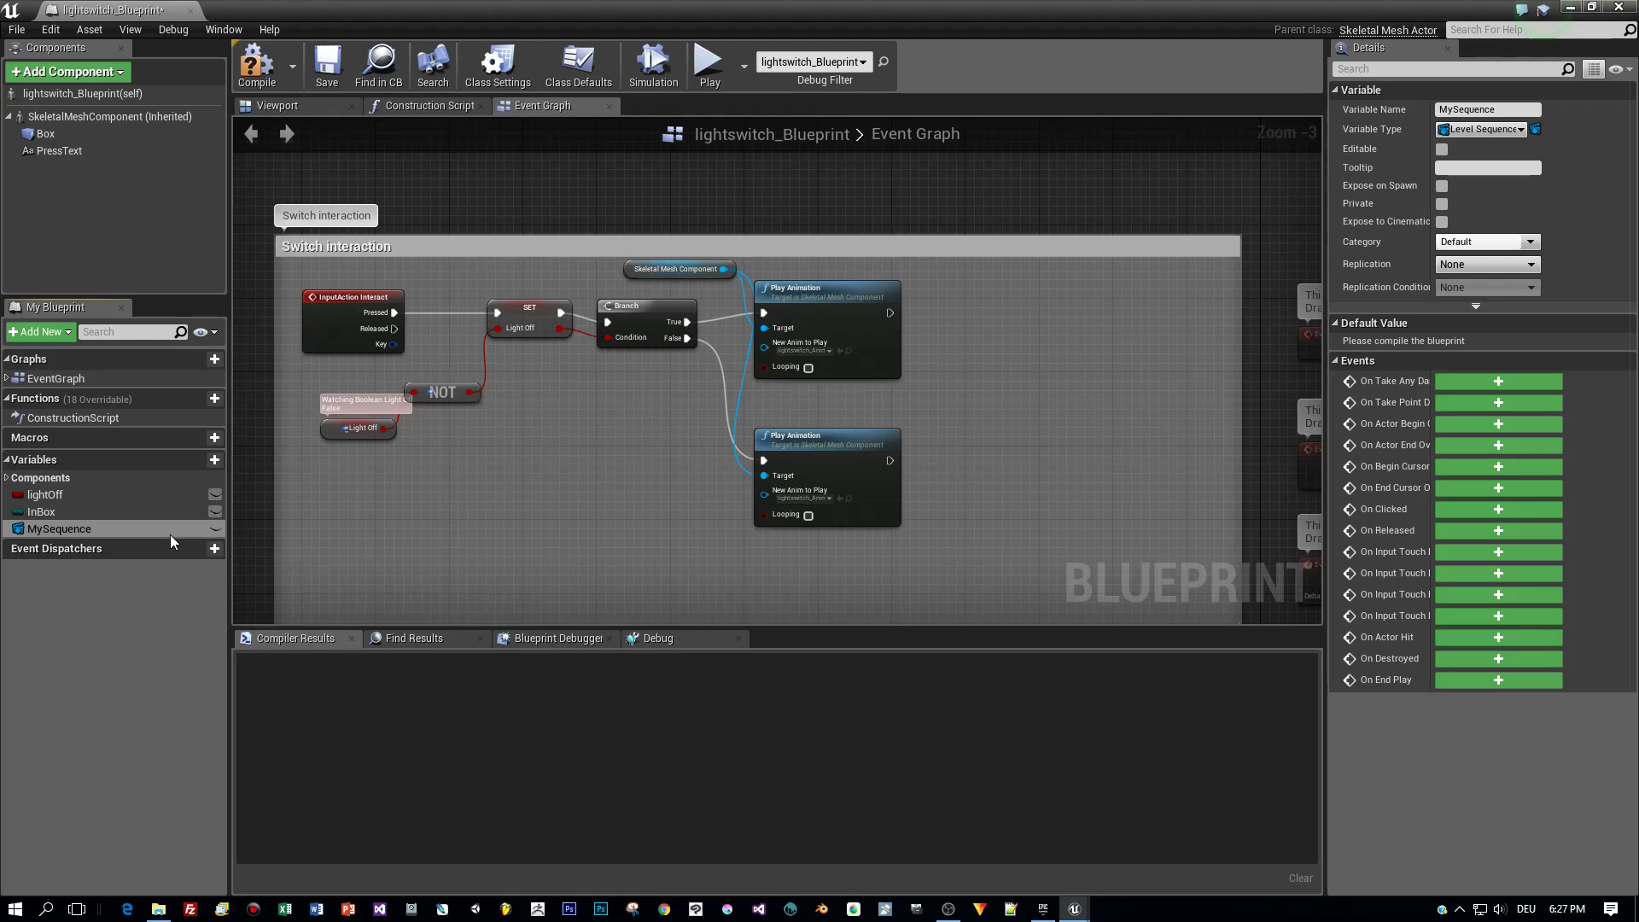
click(216, 528)
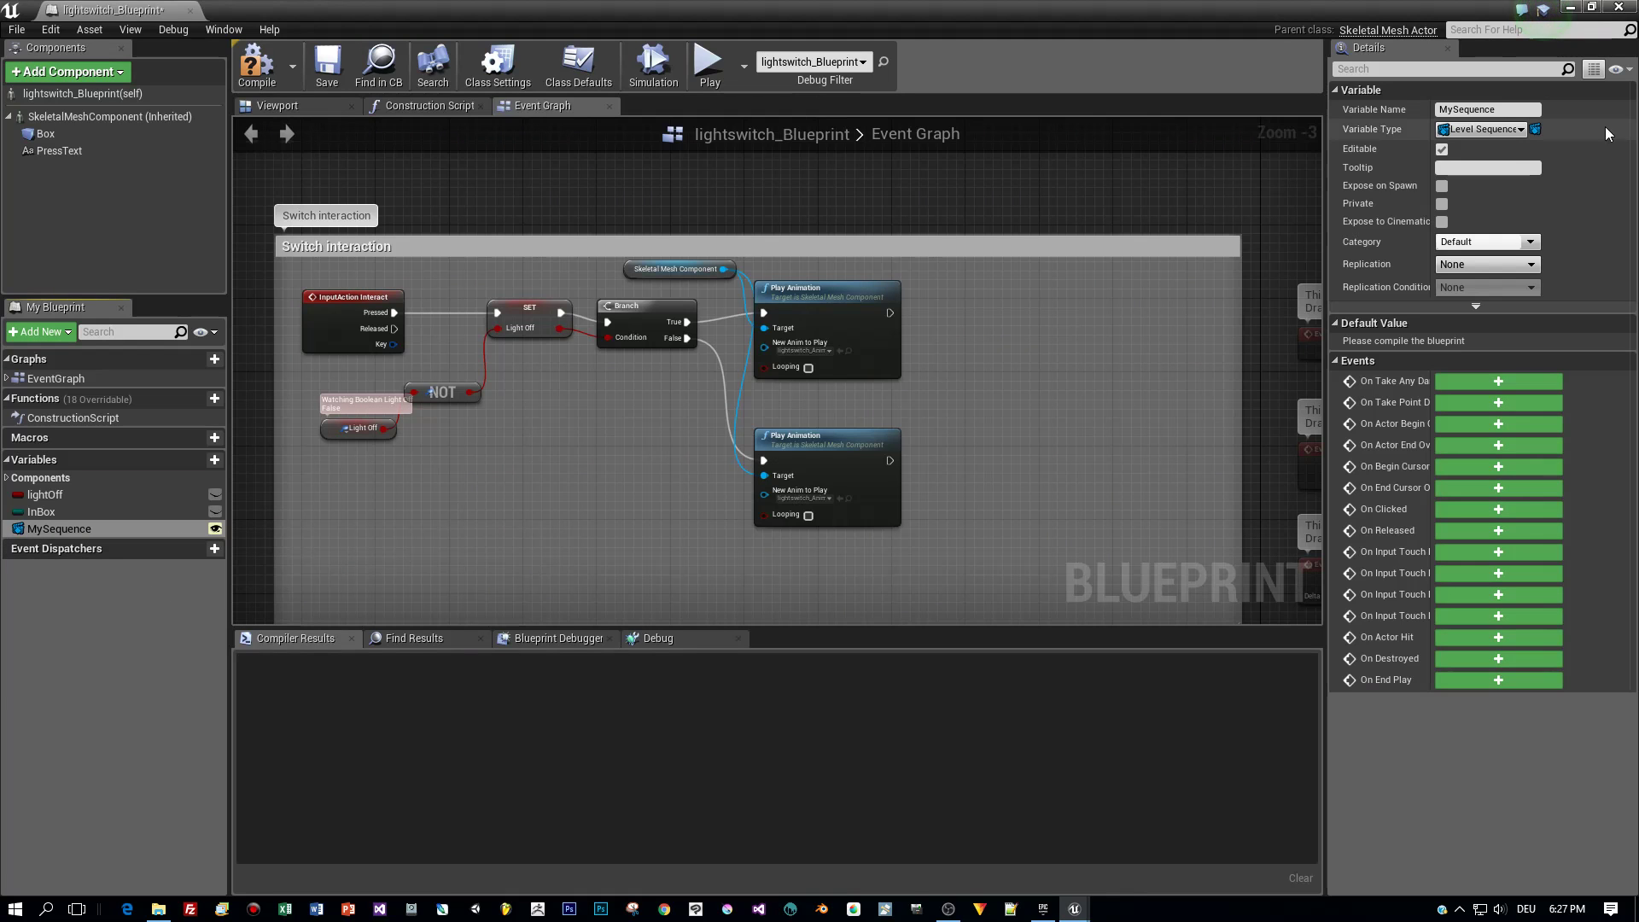
click(1490, 130)
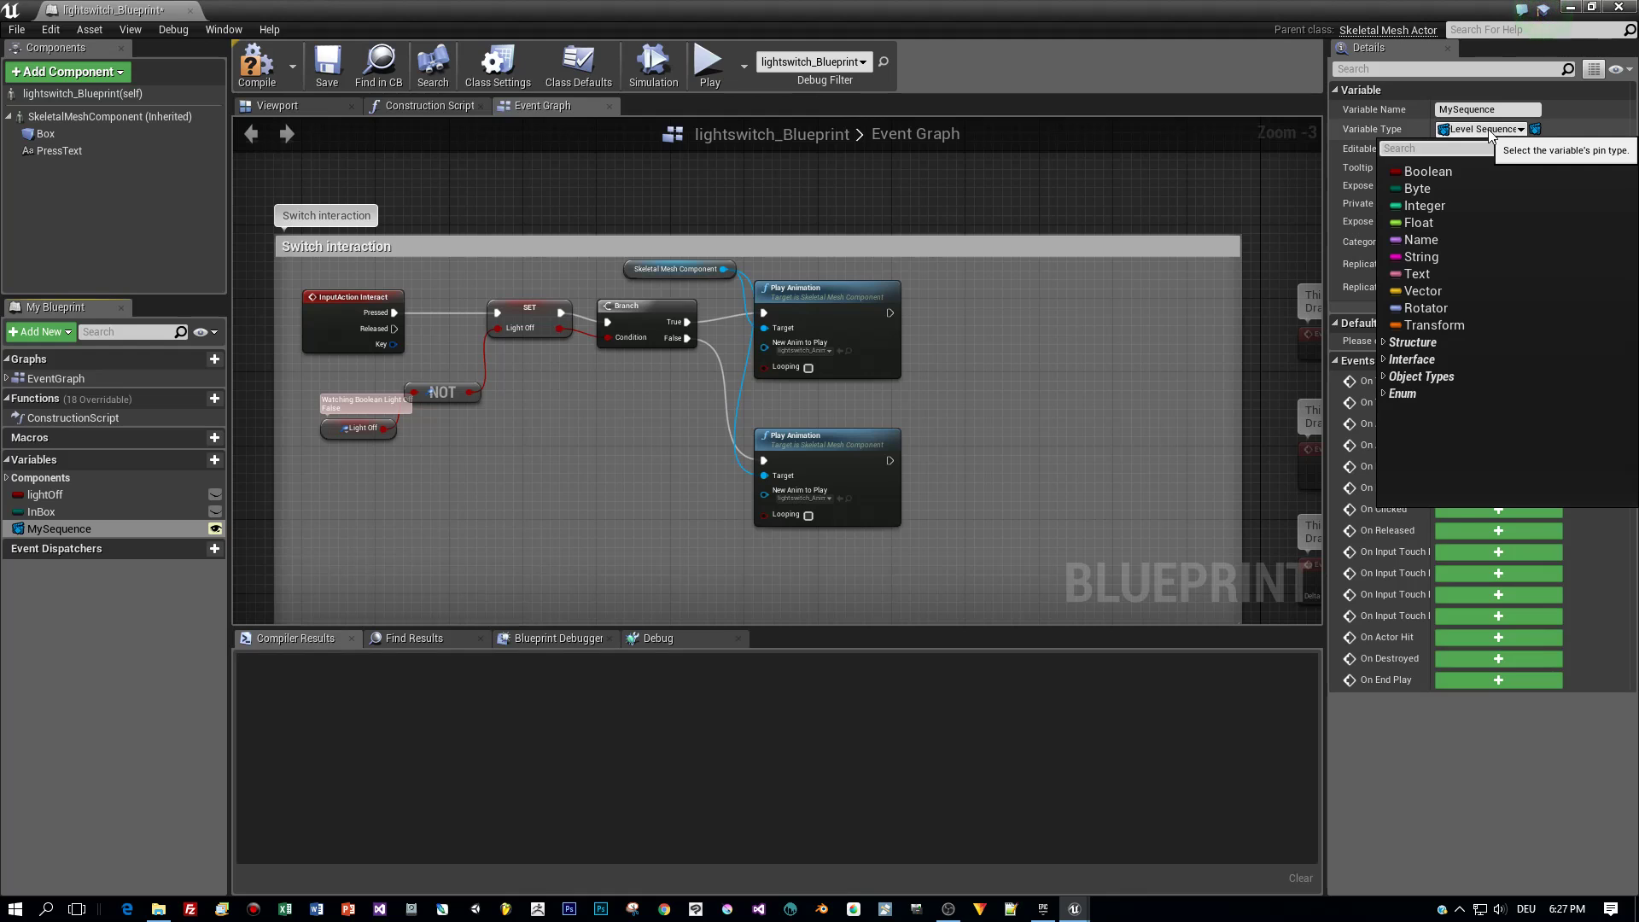
click(1490, 130)
click(1490, 130)
click(1490, 130)
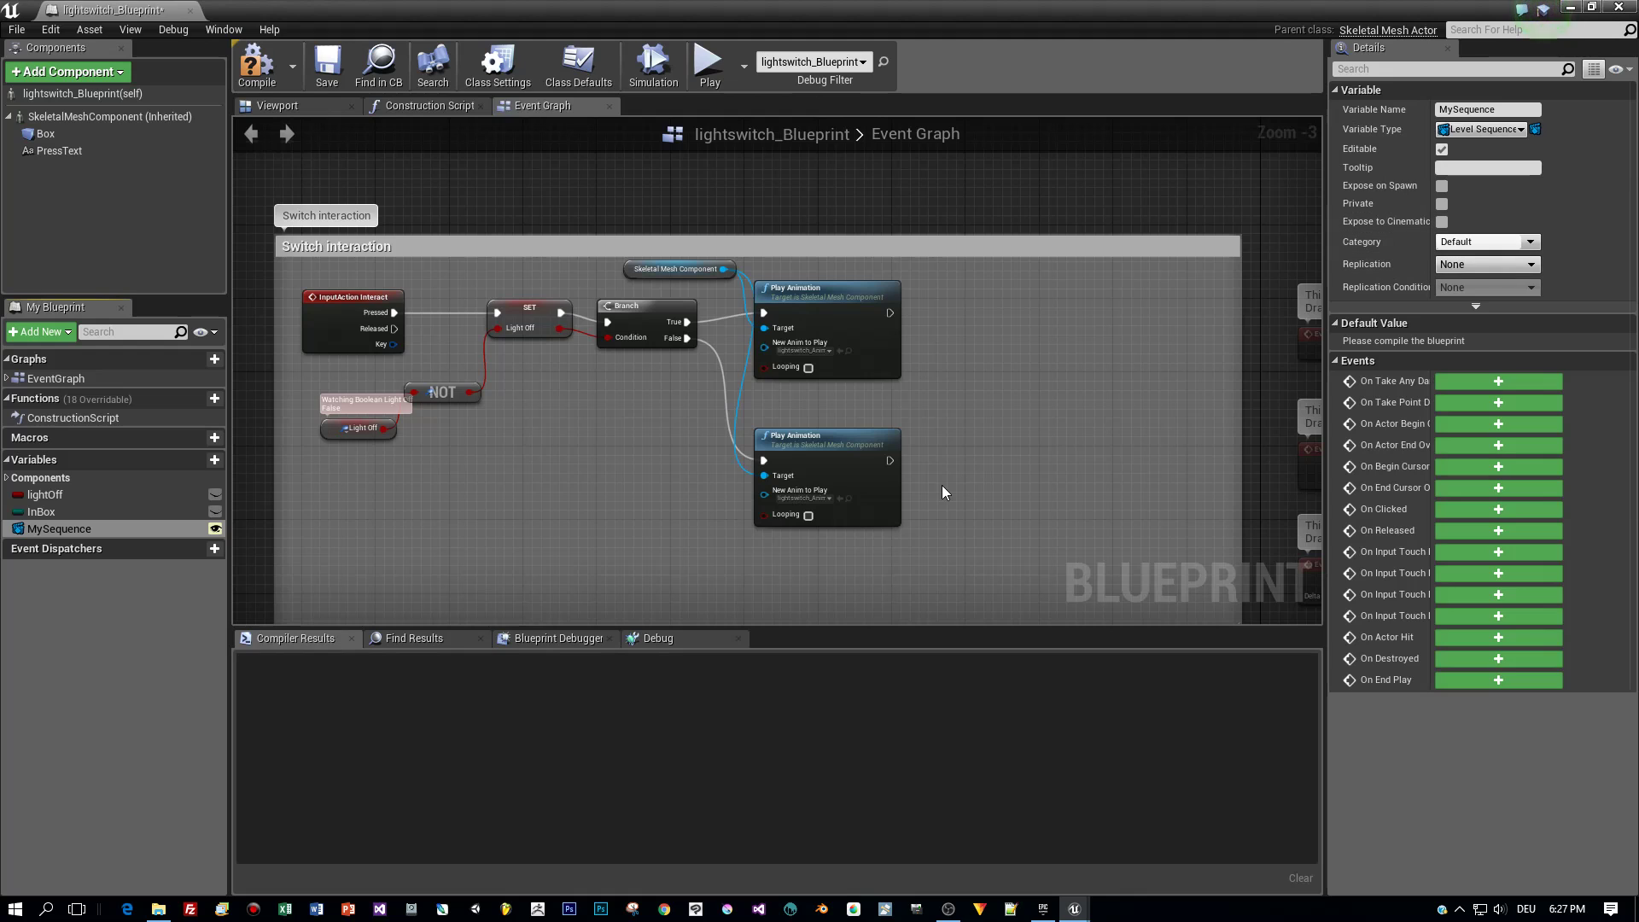
Place a getter for the MySequence variable in the Event Graph and add a Play (SequencePlayer) node from it
drag(889, 313, 1006, 396)
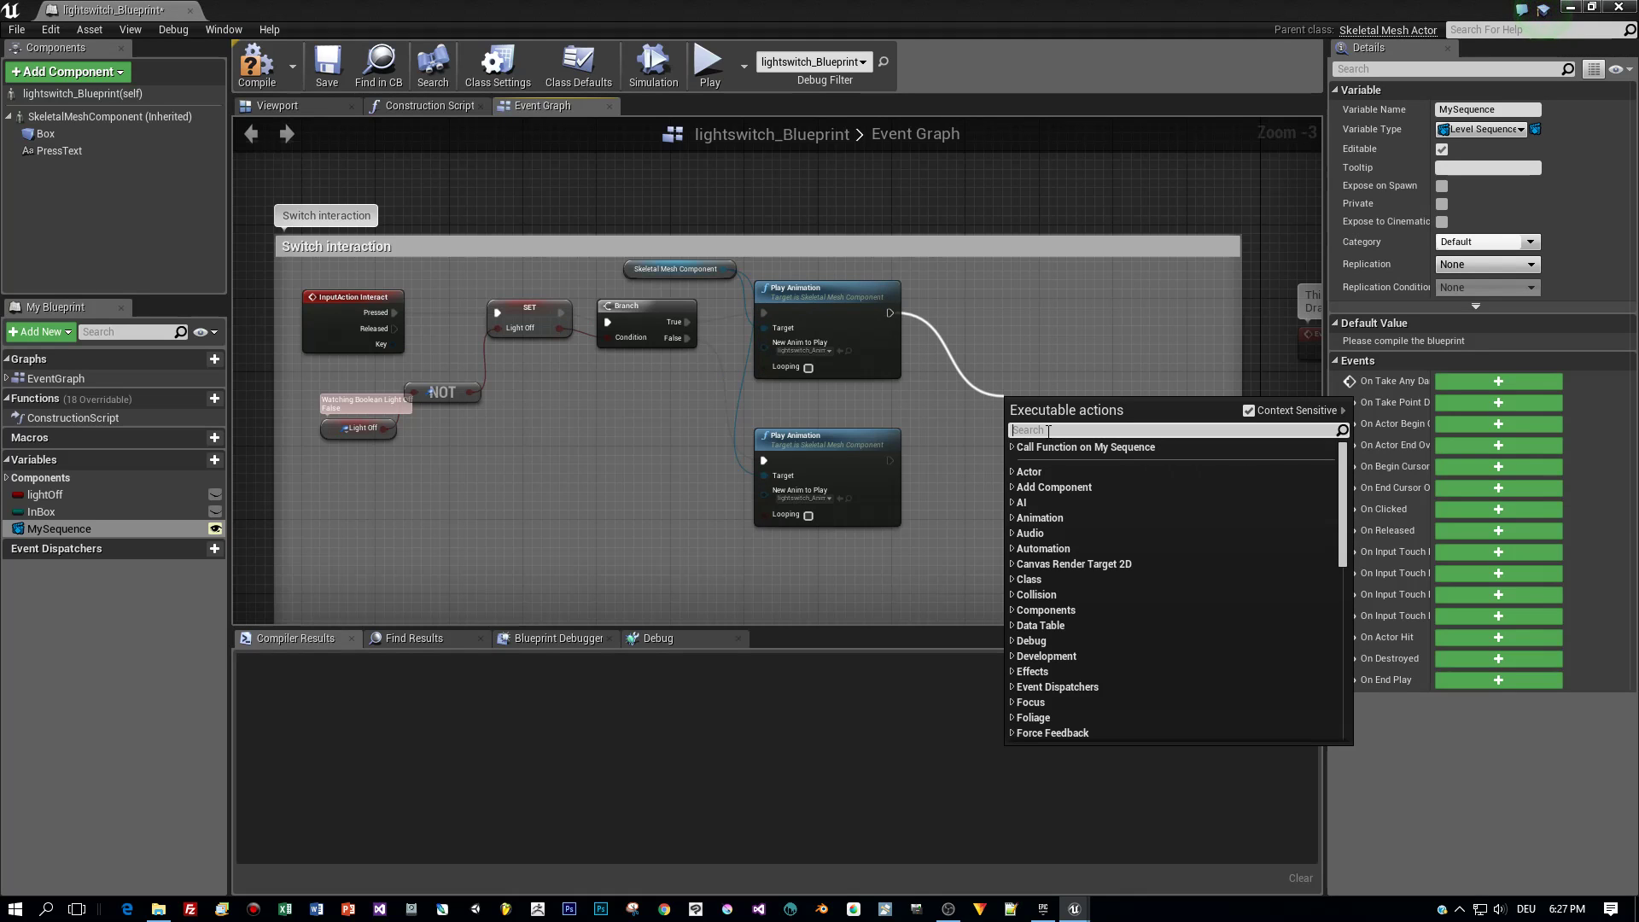
click(937, 515)
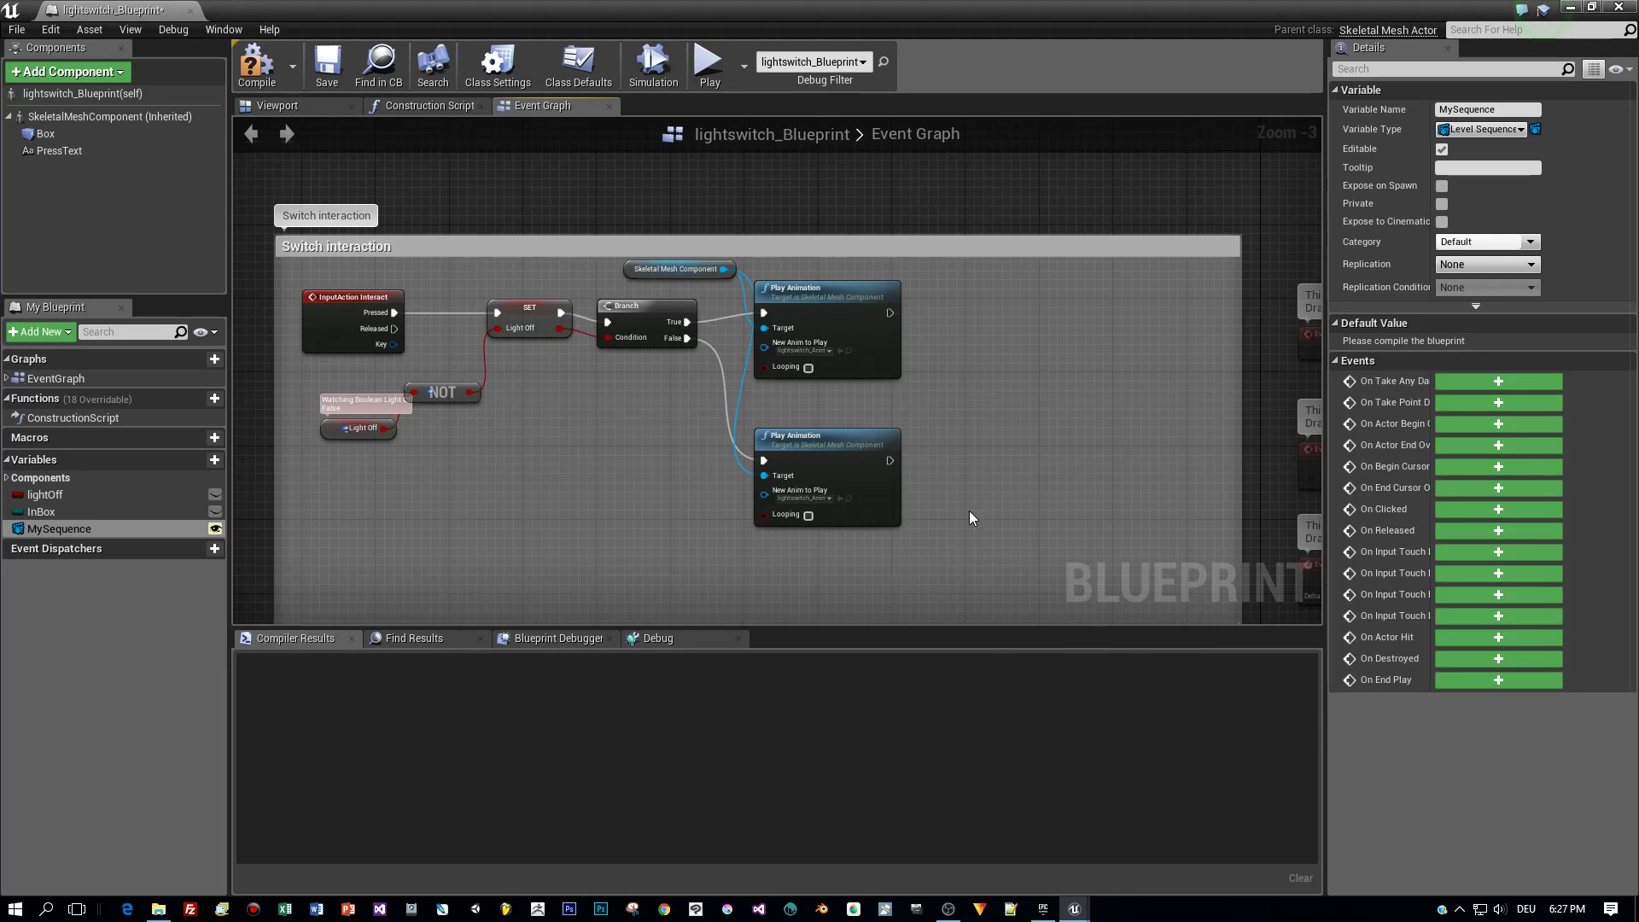
drag(78, 531, 1029, 418)
click(976, 443)
text(pla)
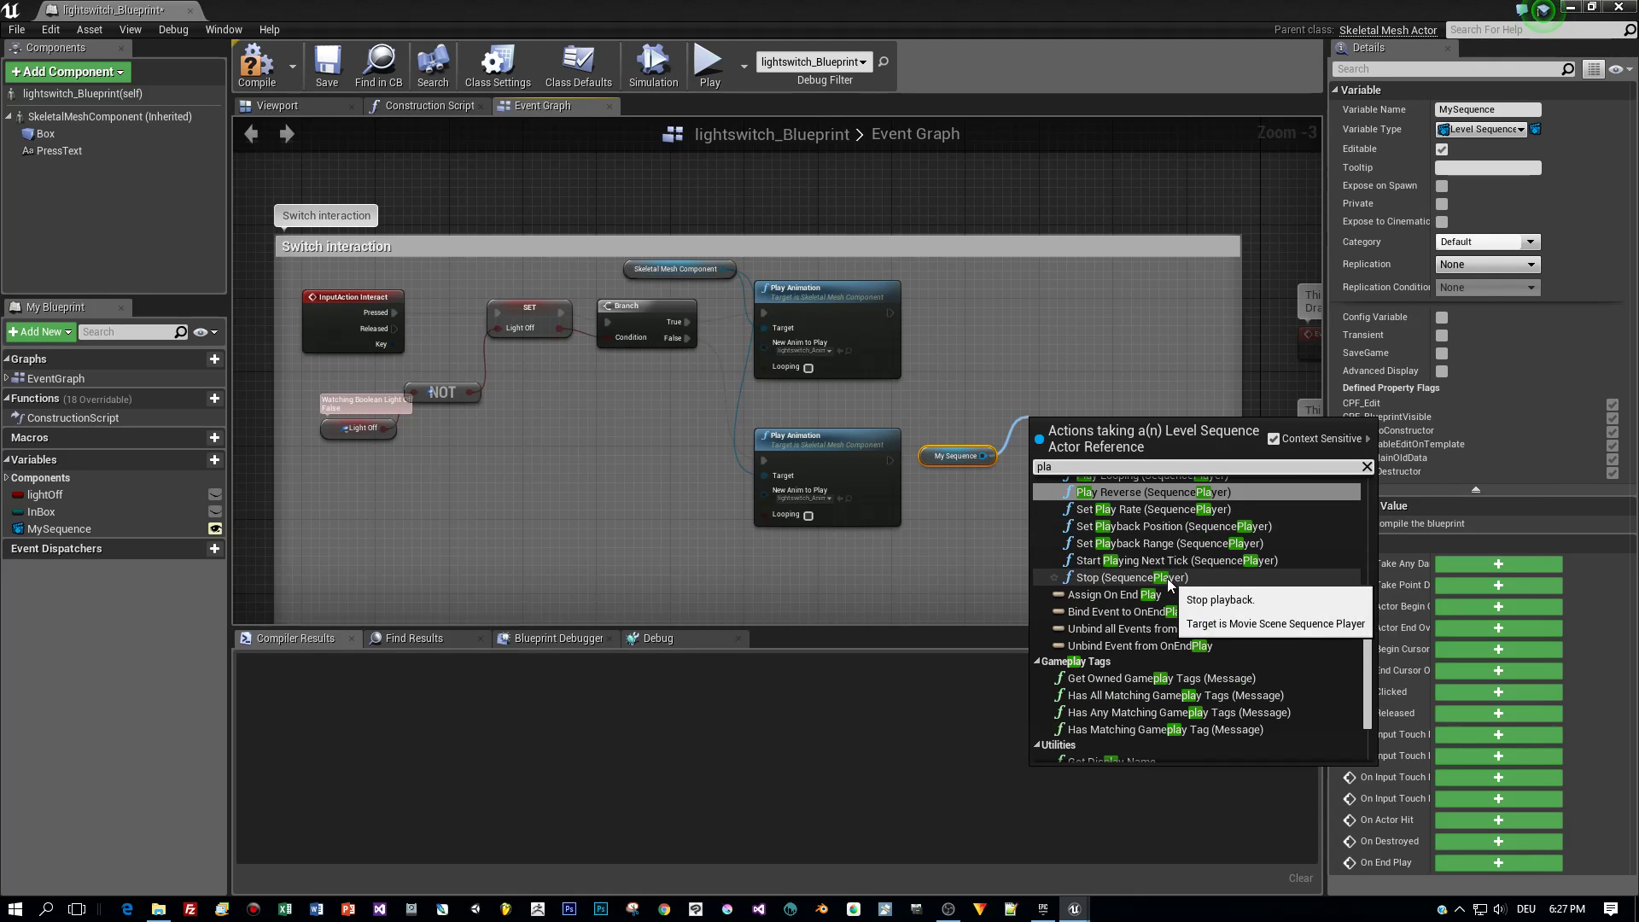
scroll(1166, 577, up, 1)
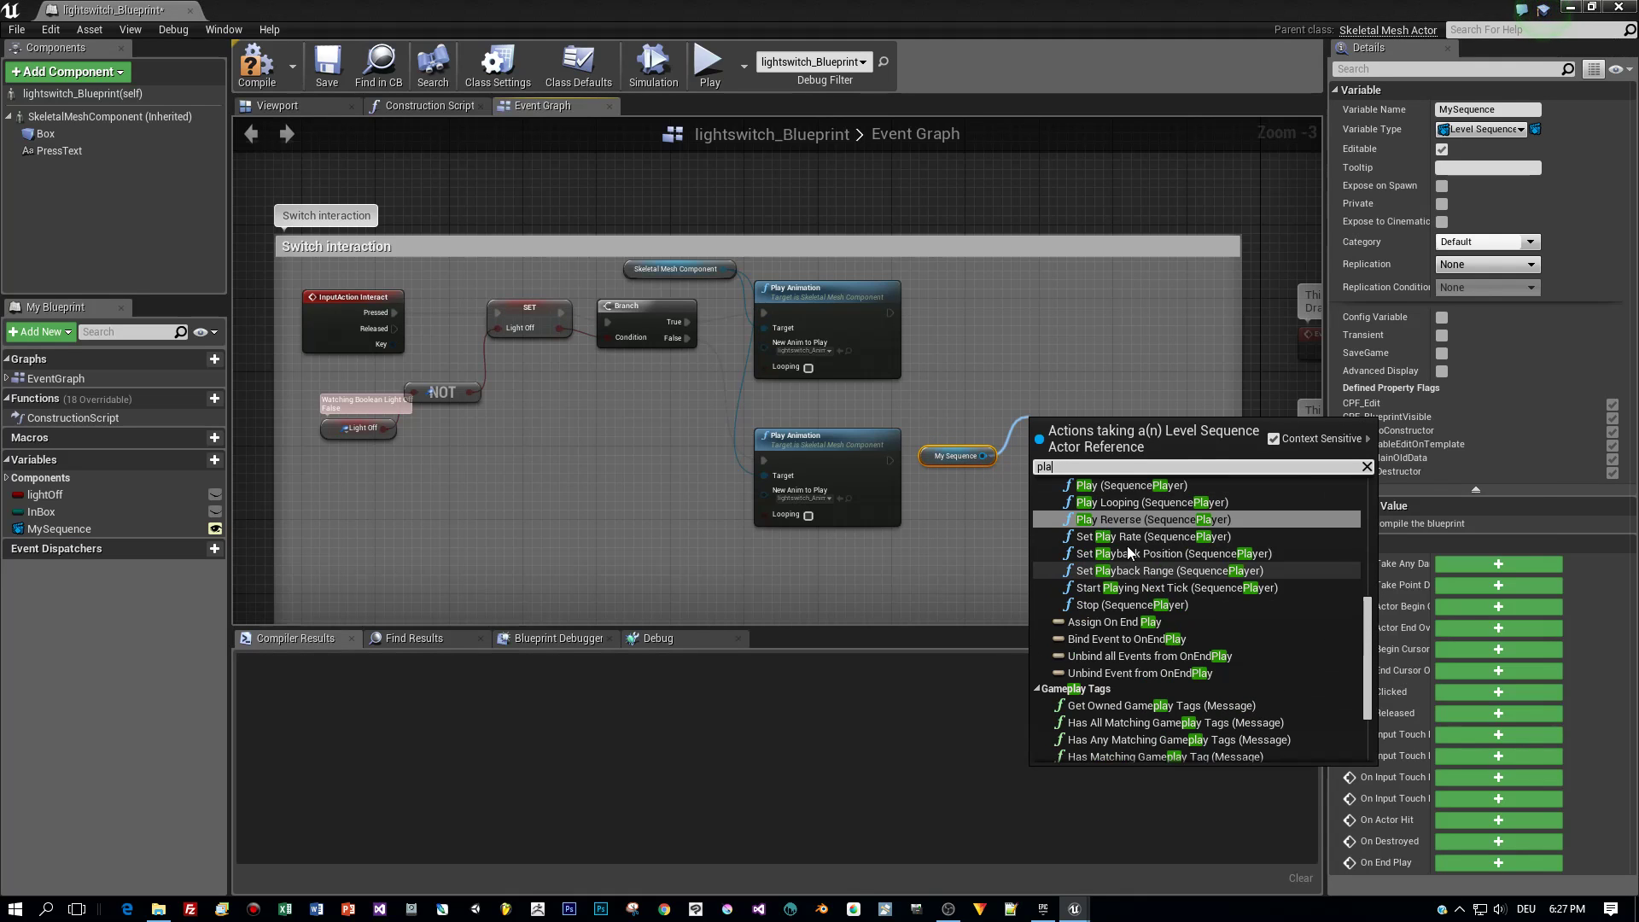
scroll(1119, 531, up, 1)
click(1118, 513)
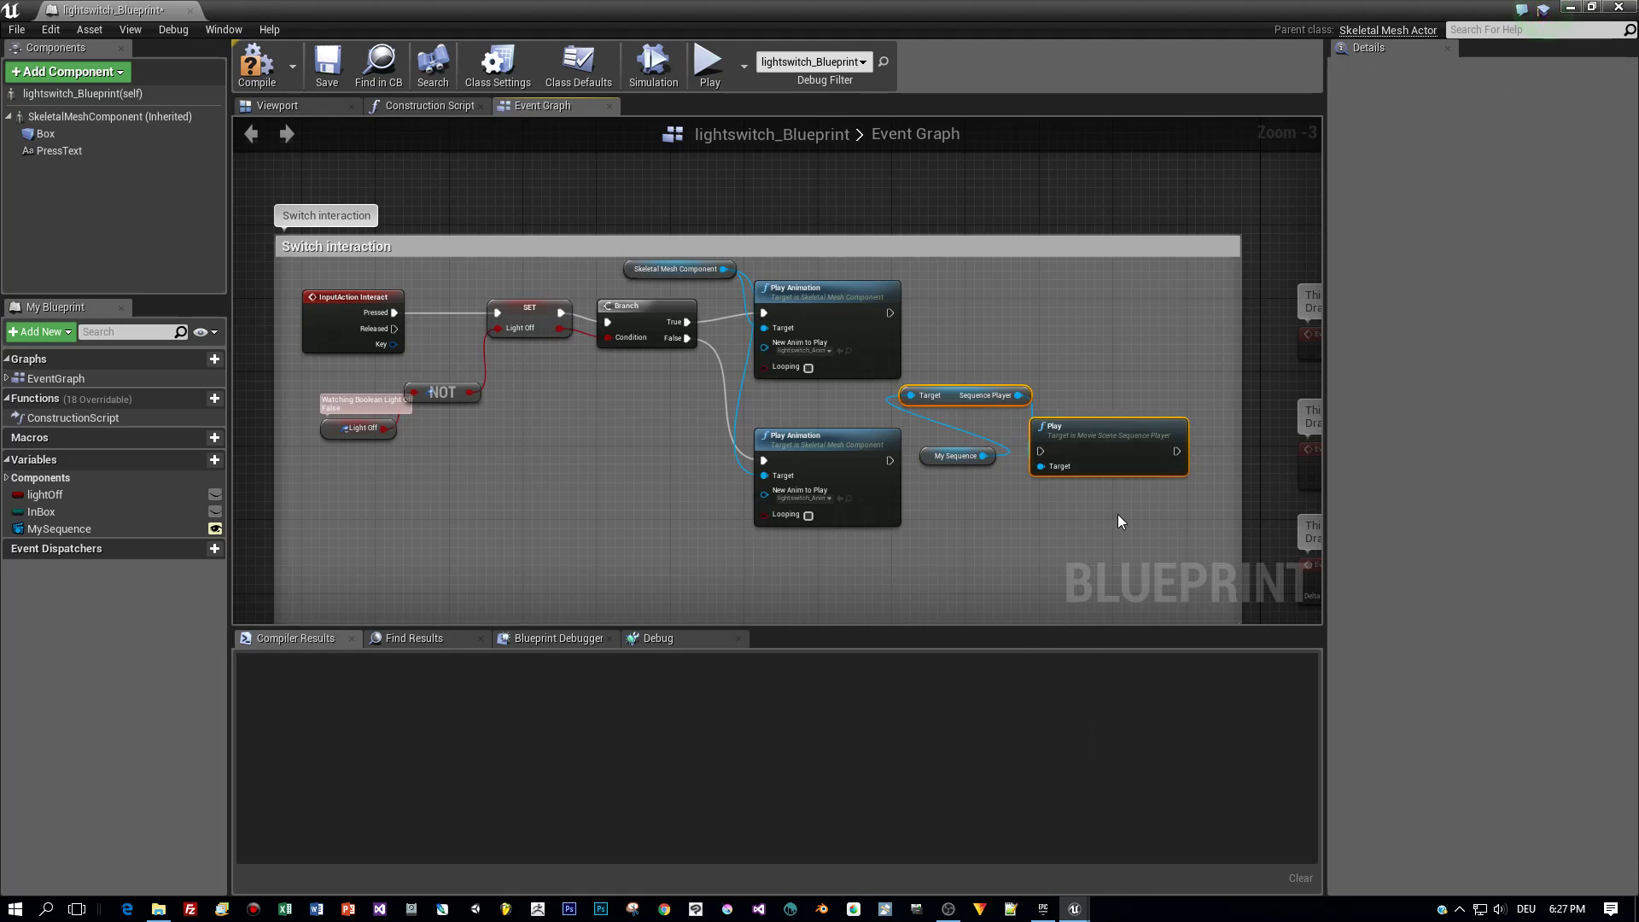
Line up the sequence Play node with the upper Play Animation node, connect their execution pins and save the blueprint
drag(1091, 413, 1149, 301)
click(1012, 378)
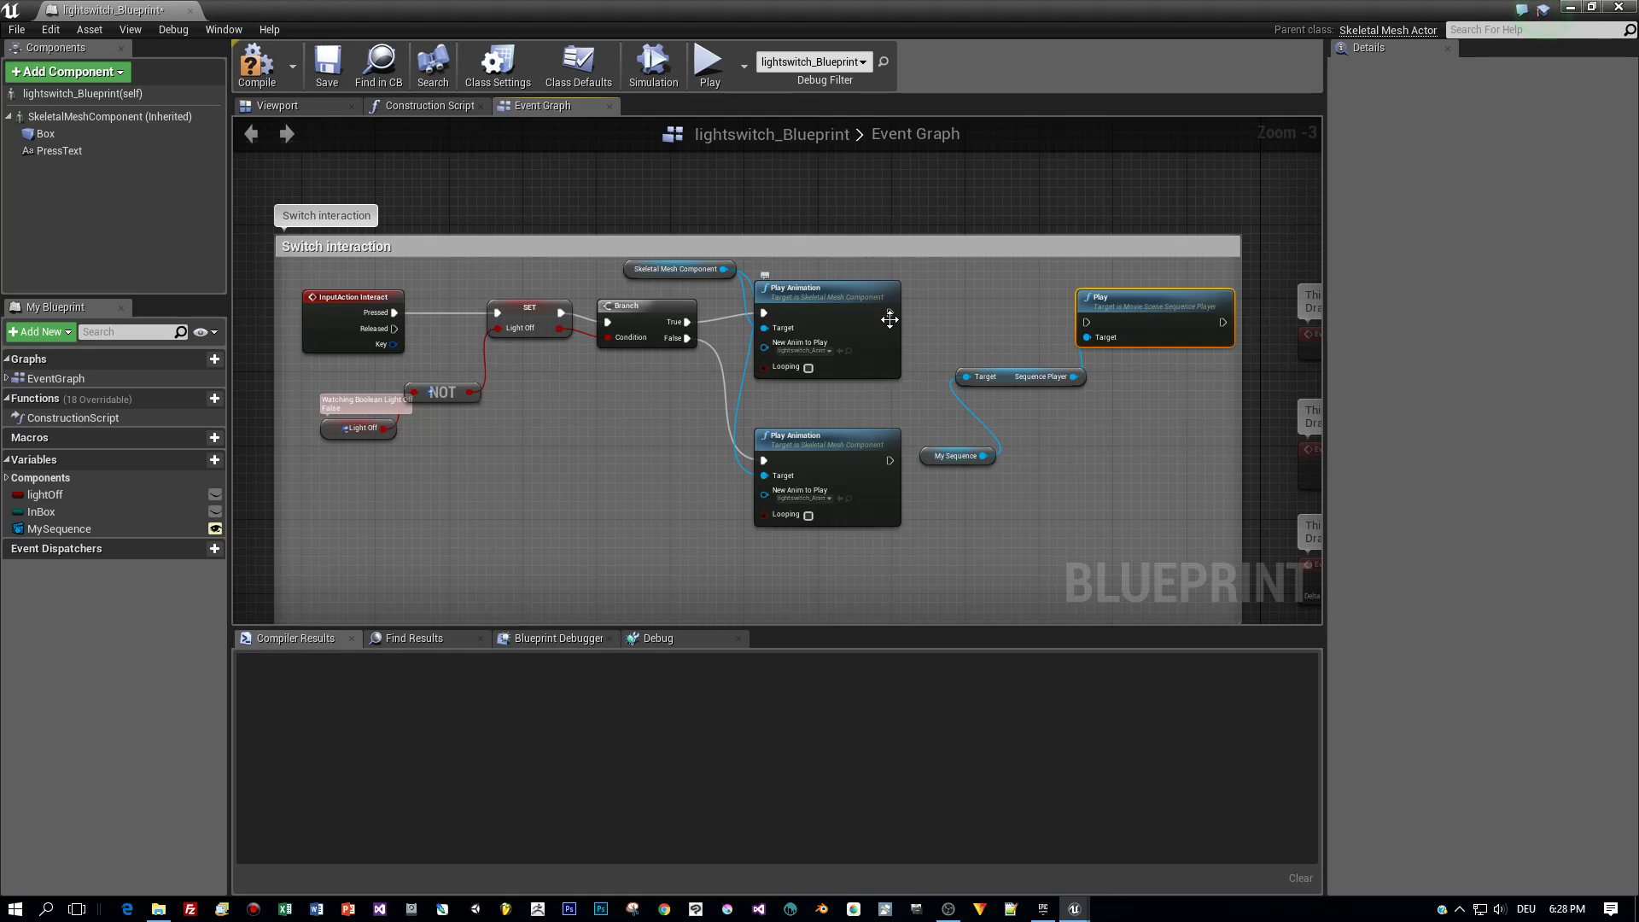
drag(890, 313, 1103, 296)
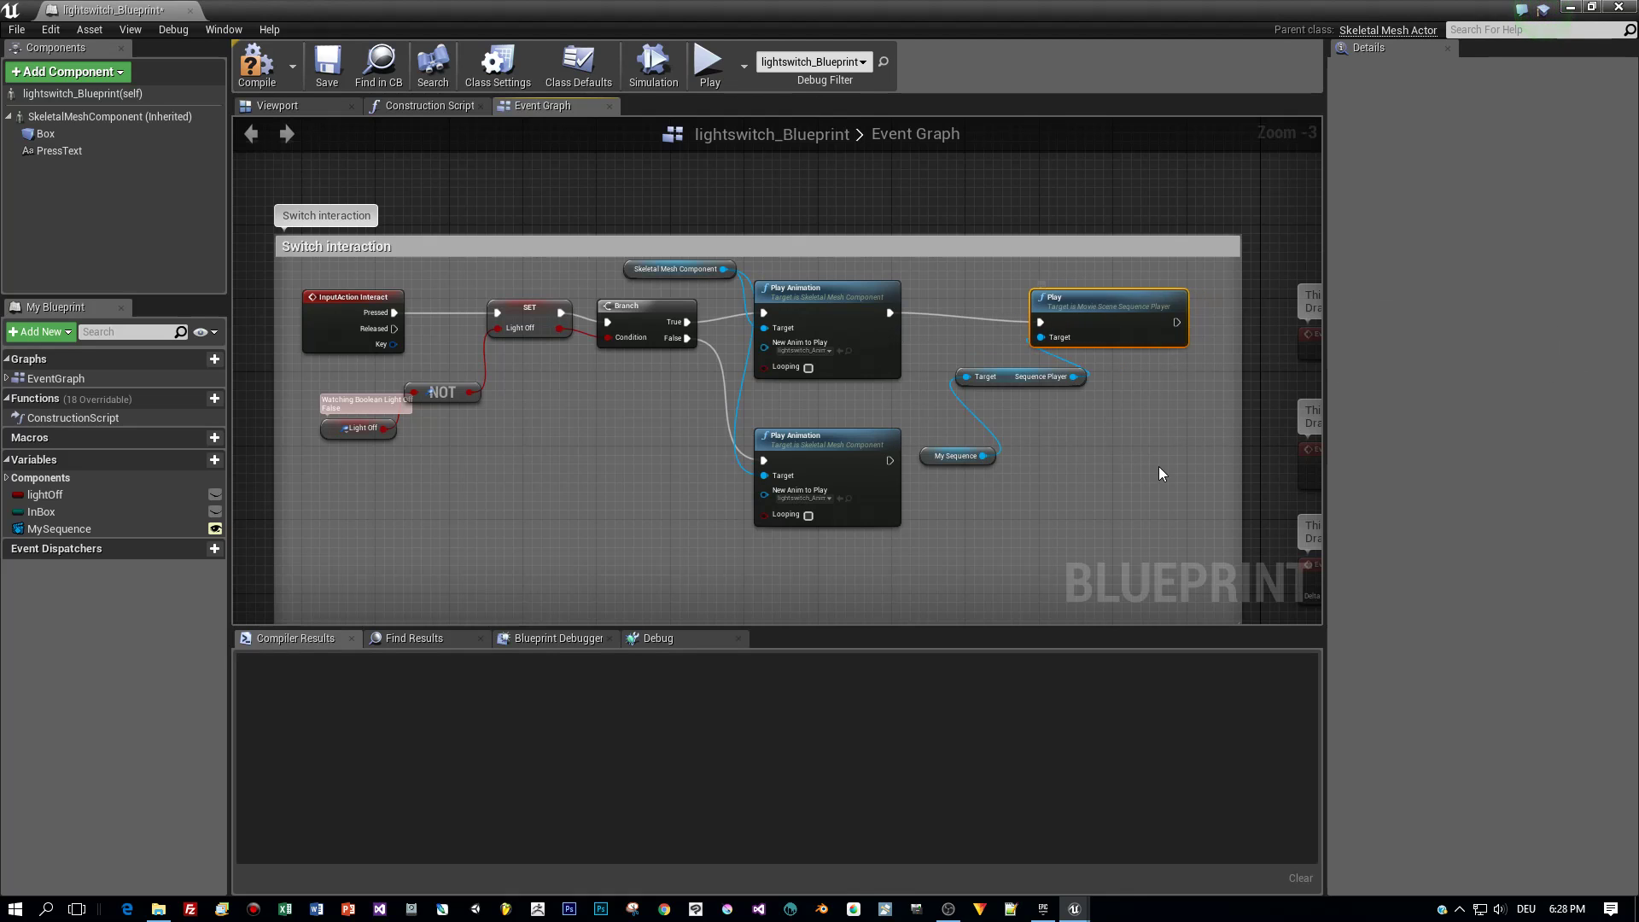
key(ctrl+s)
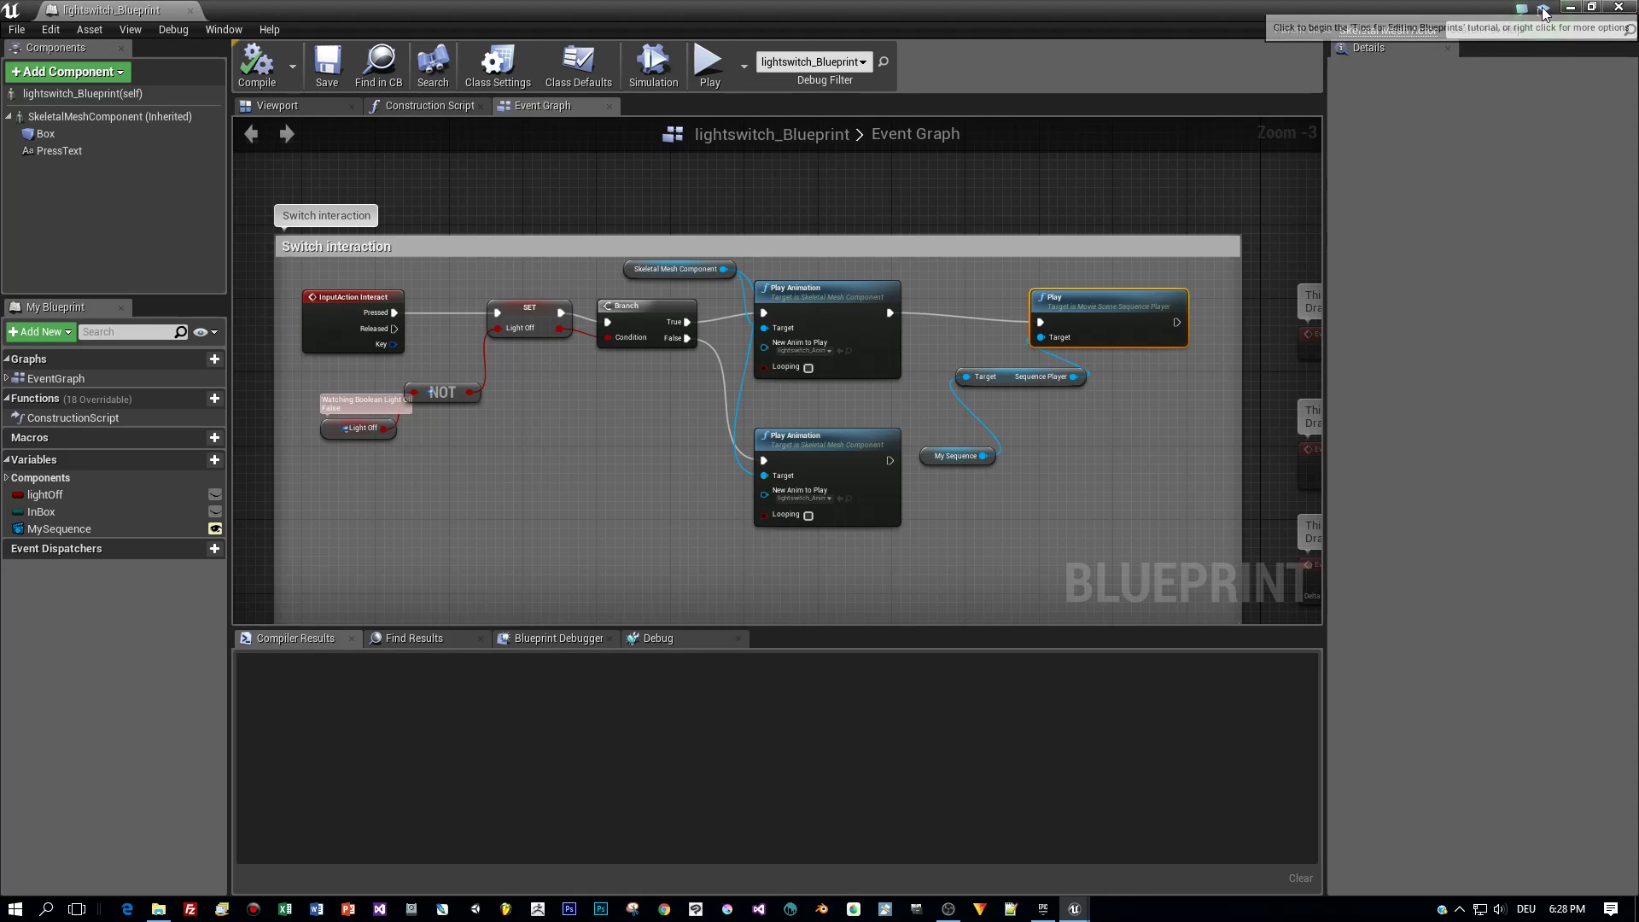
Return to the level editor and assign the MySequence actor to the selected light switch's My Sequence property
click(1573, 11)
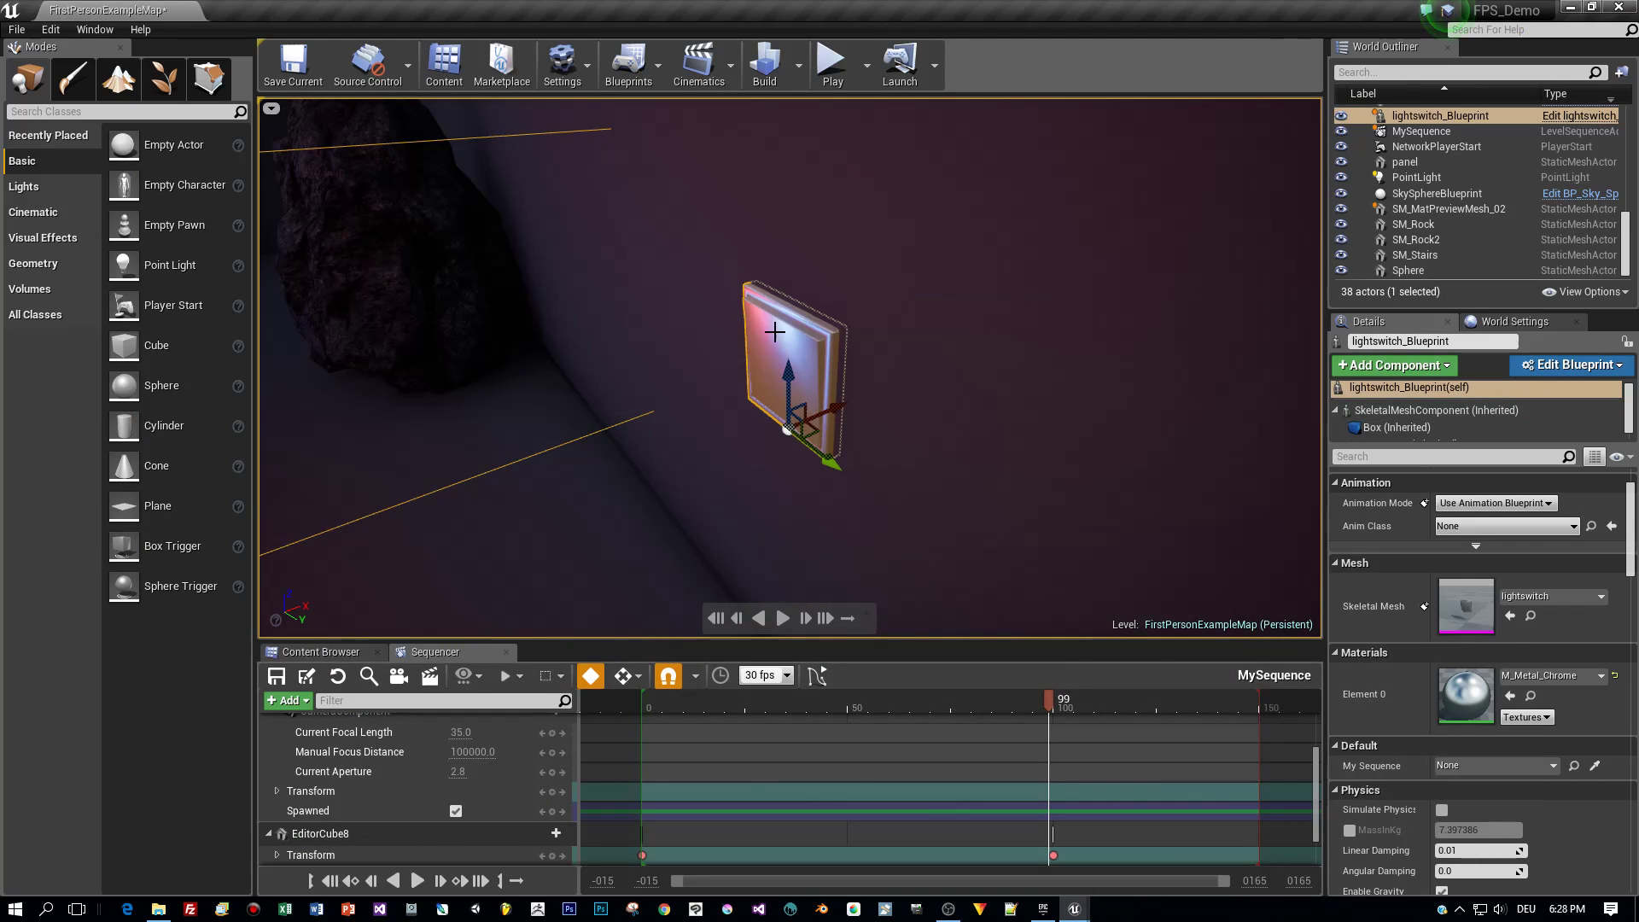
scroll(1523, 632, down, 3)
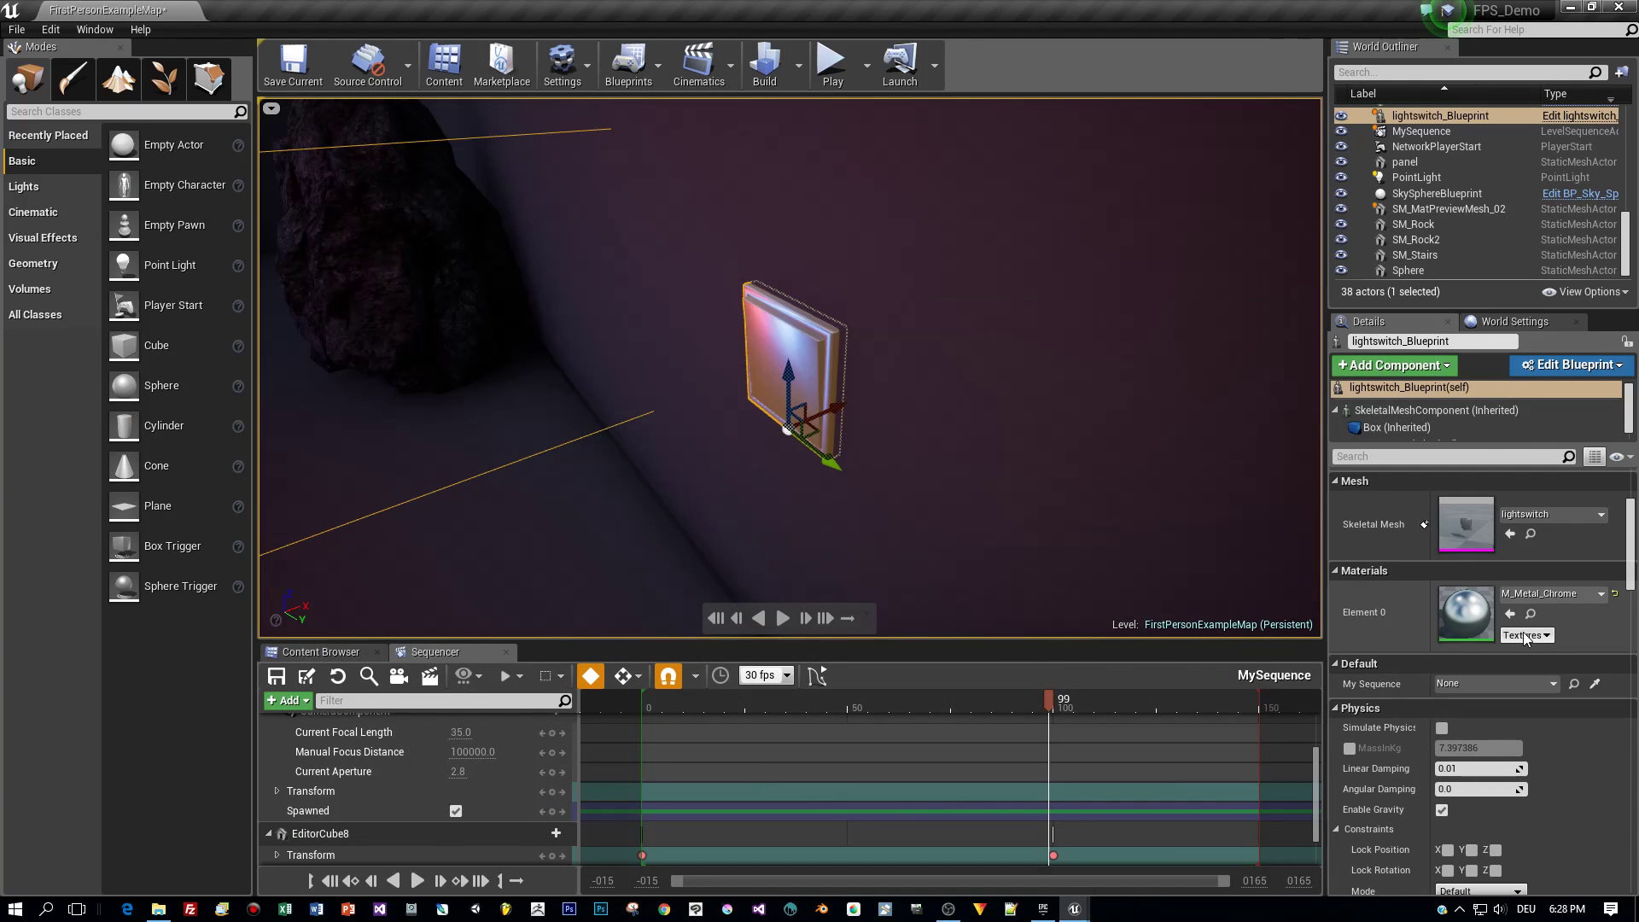
scroll(1523, 632, up, 4)
click(1399, 456)
scroll(1439, 613, up, 2)
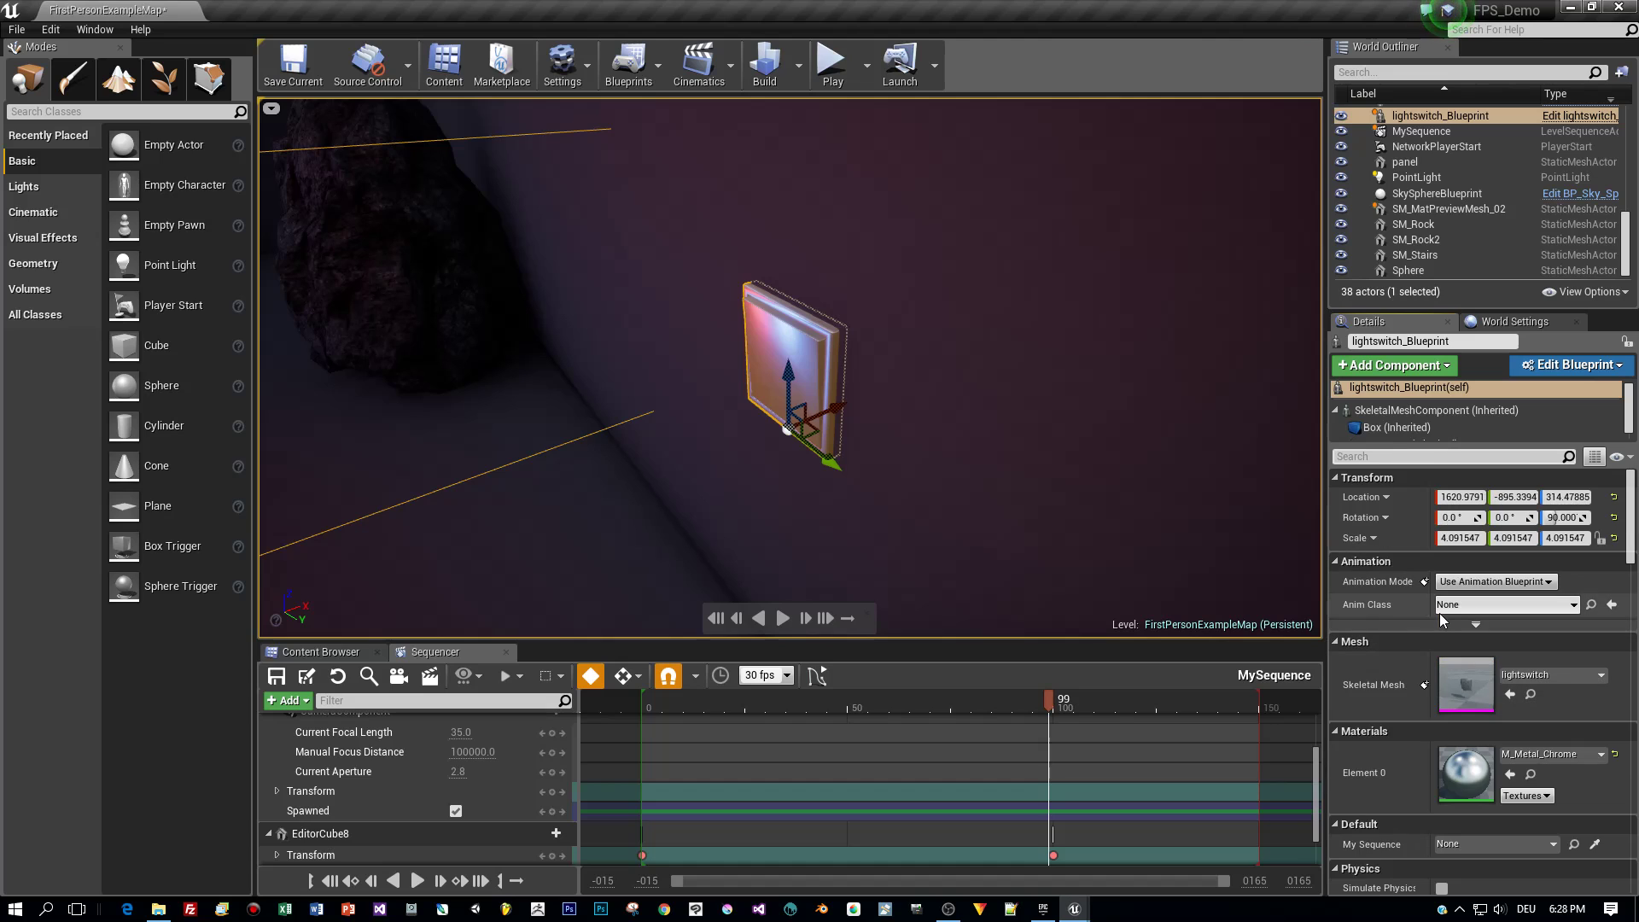
scroll(1439, 612, down, 3)
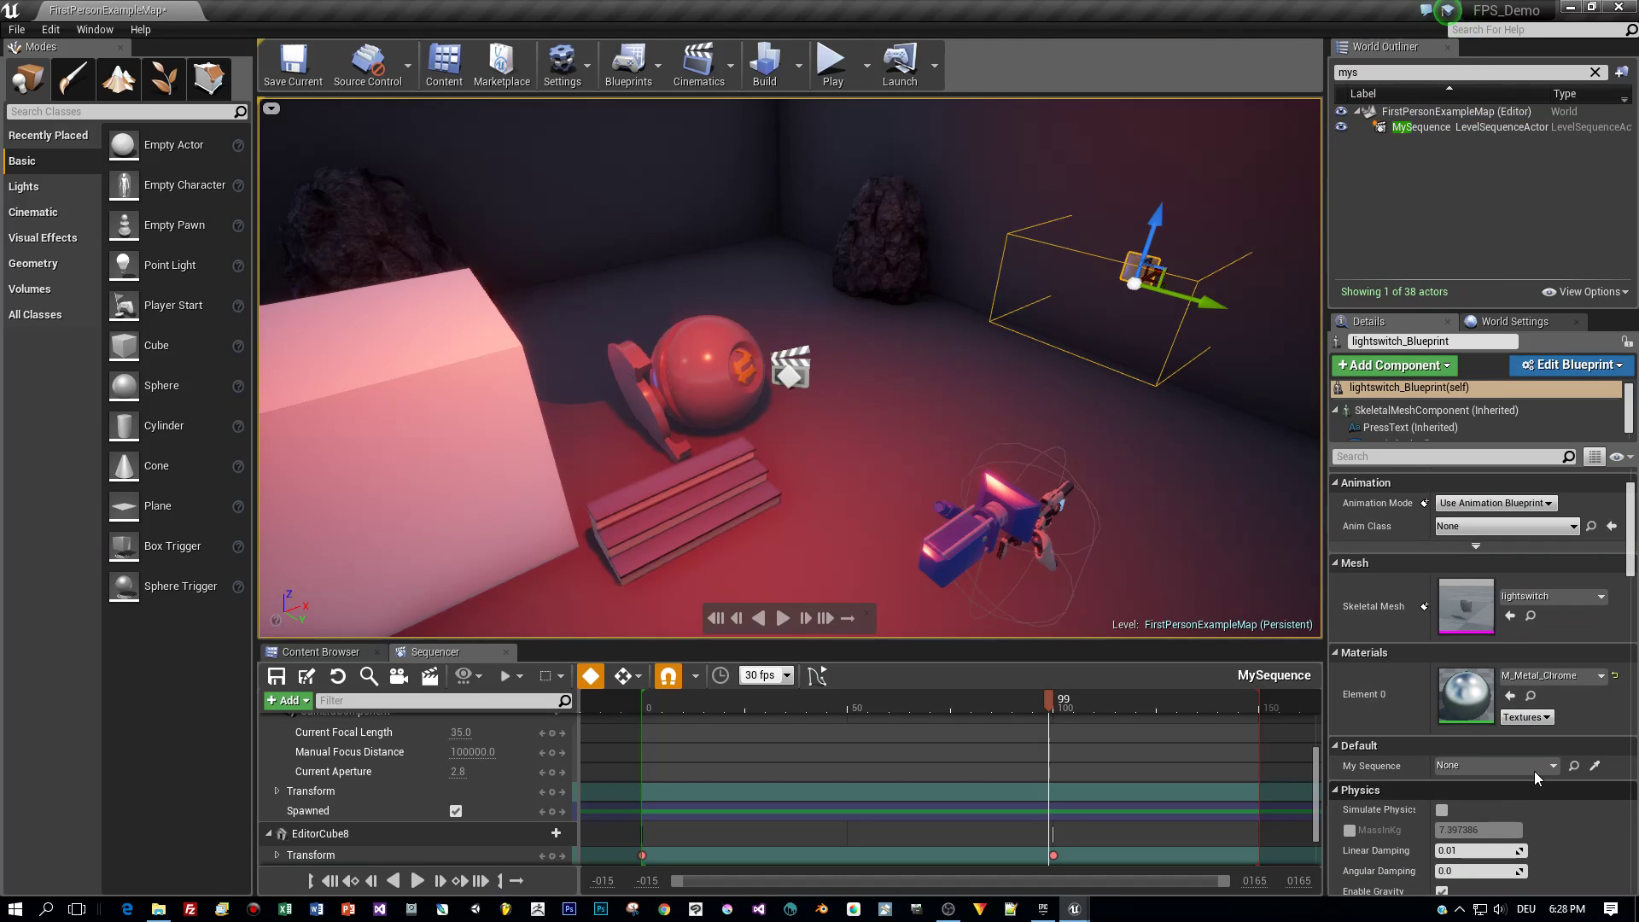
click(1552, 766)
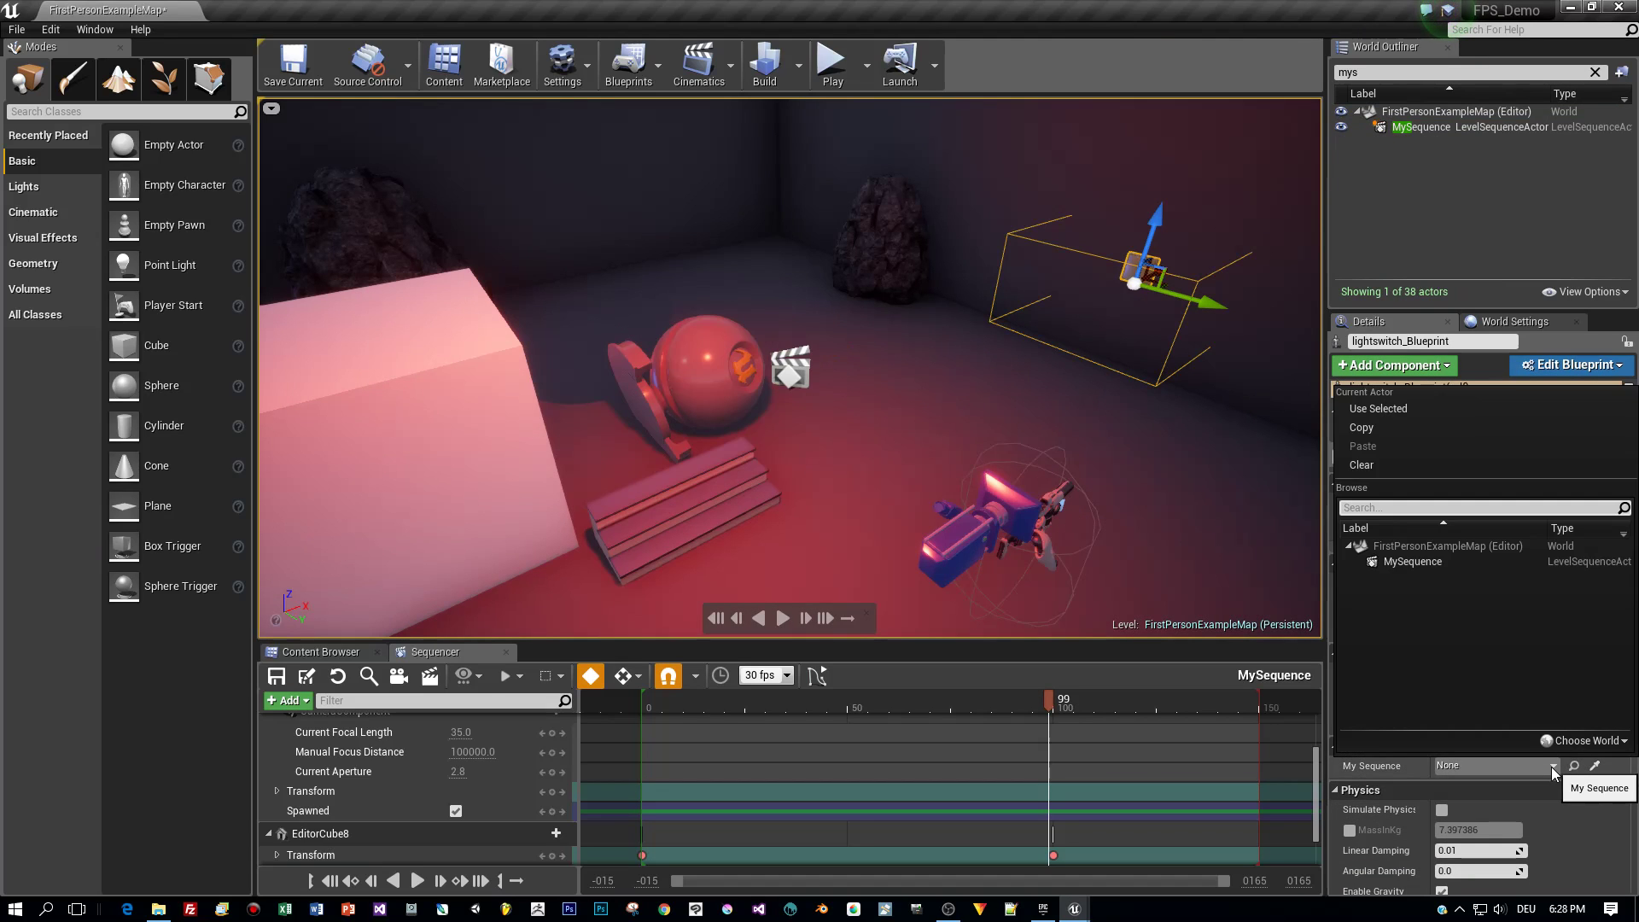
click(1413, 561)
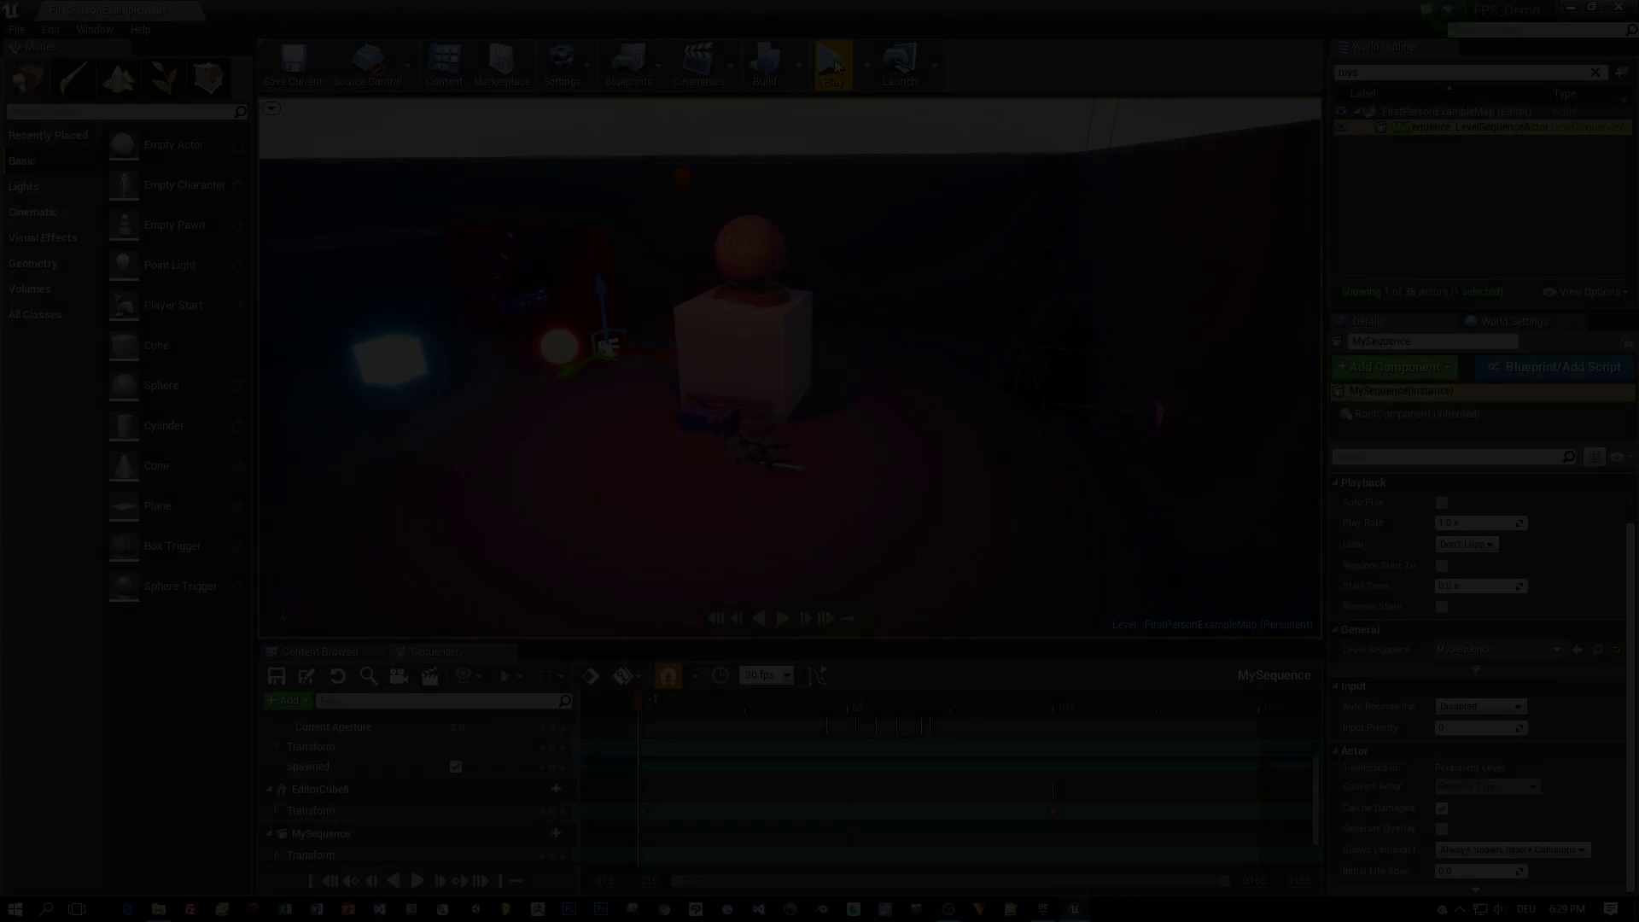
Play the level and interact with the light switch to test that it starts the sequence
click(833, 64)
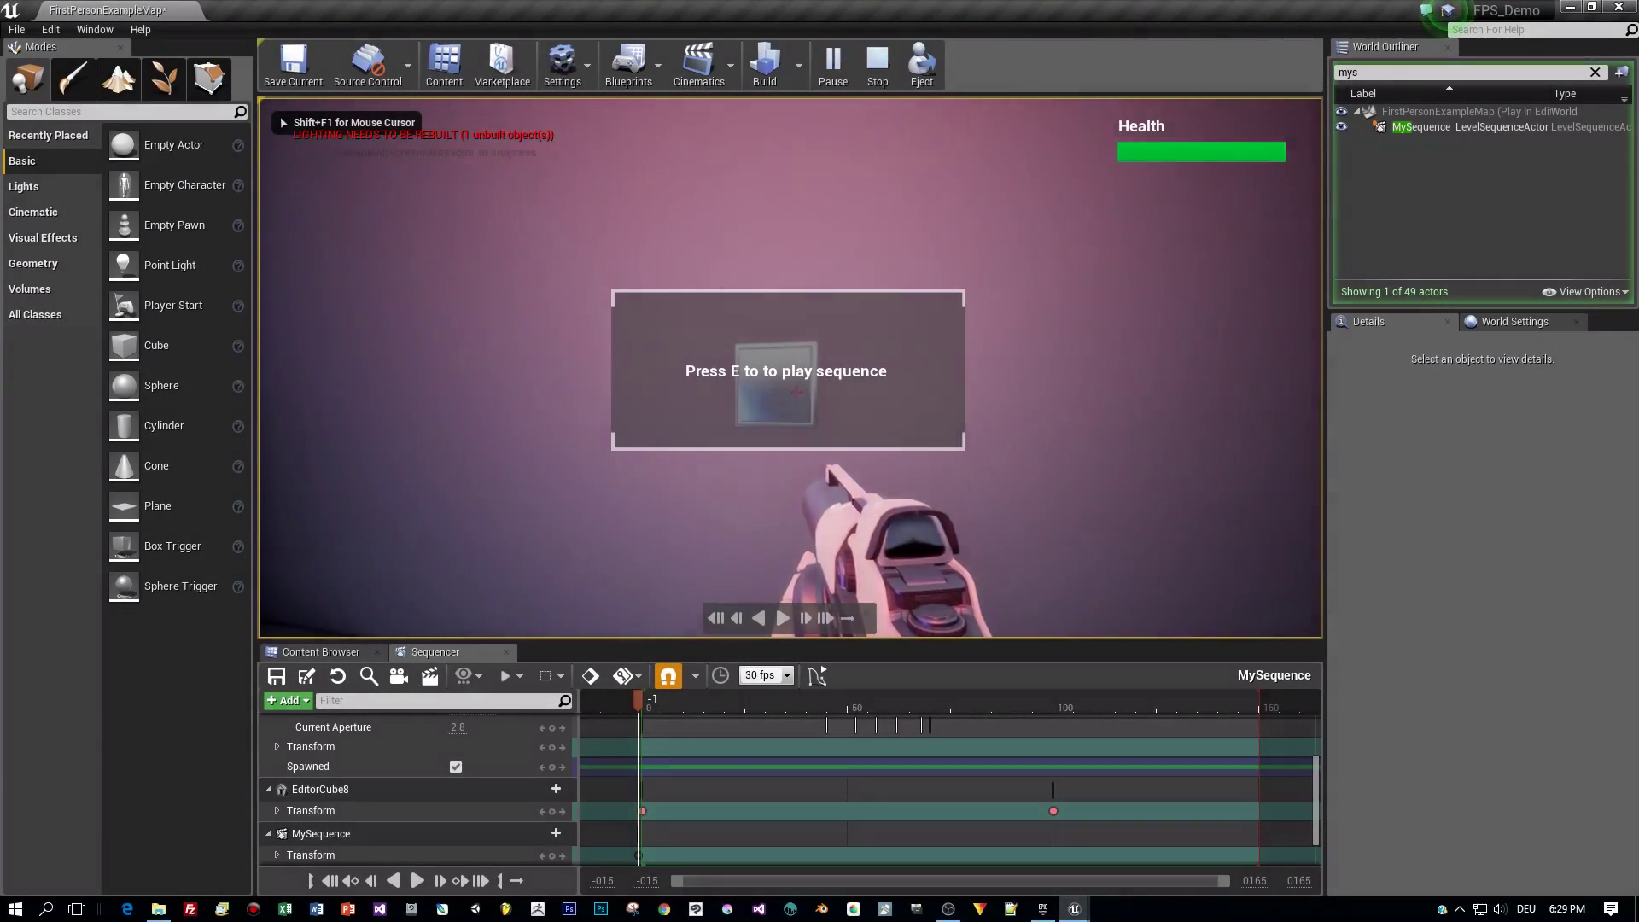
key(e)
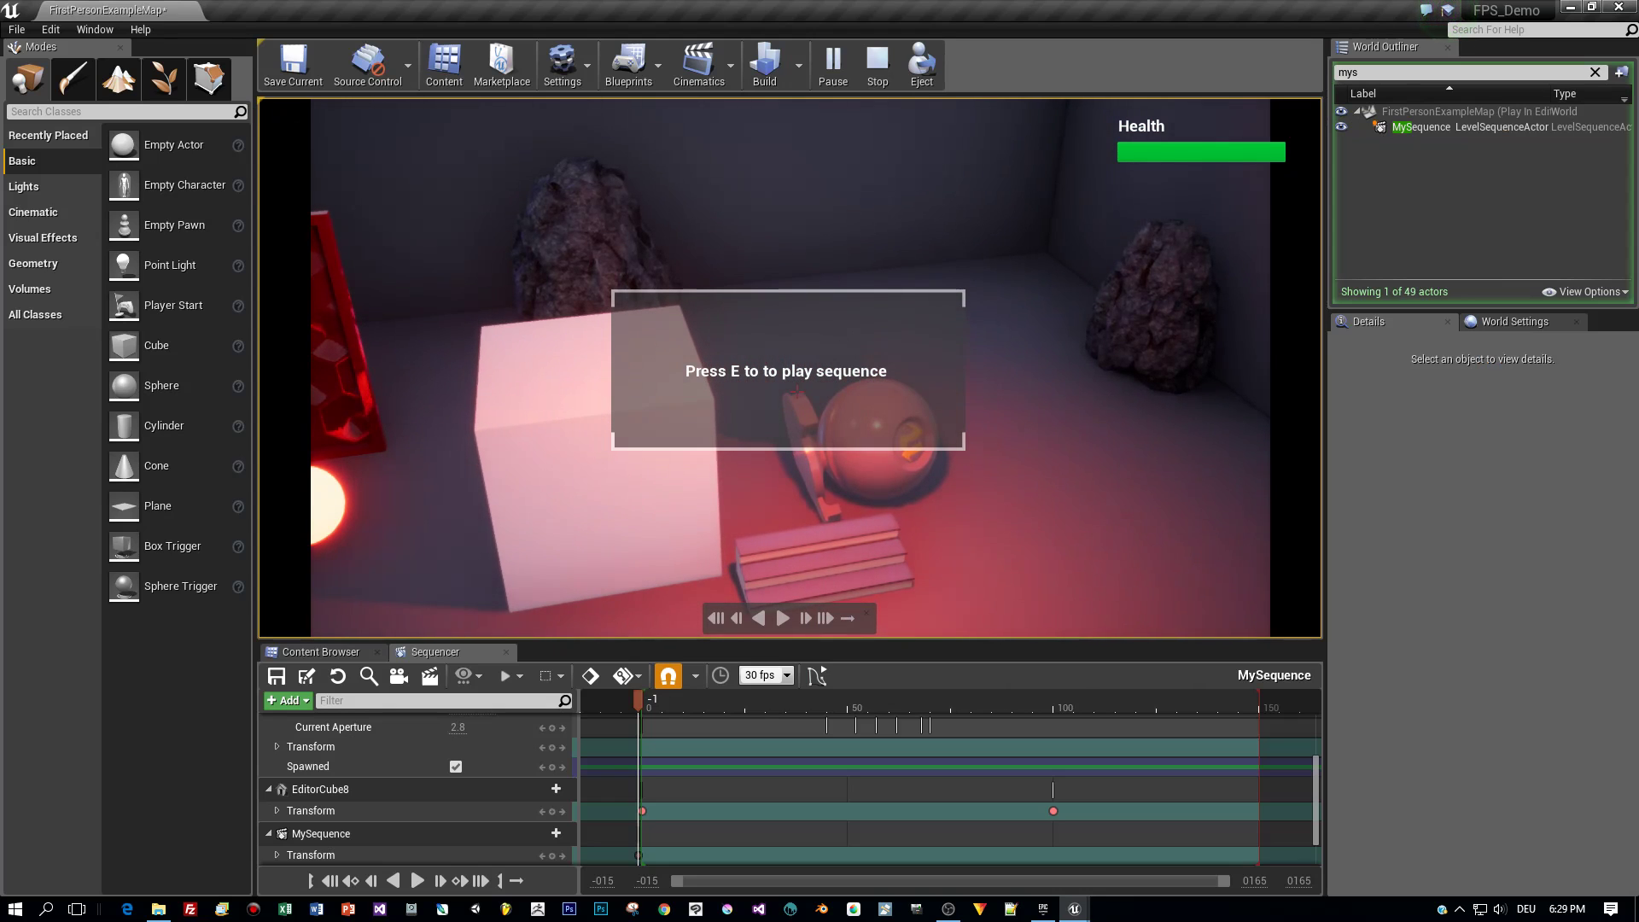
key(s)
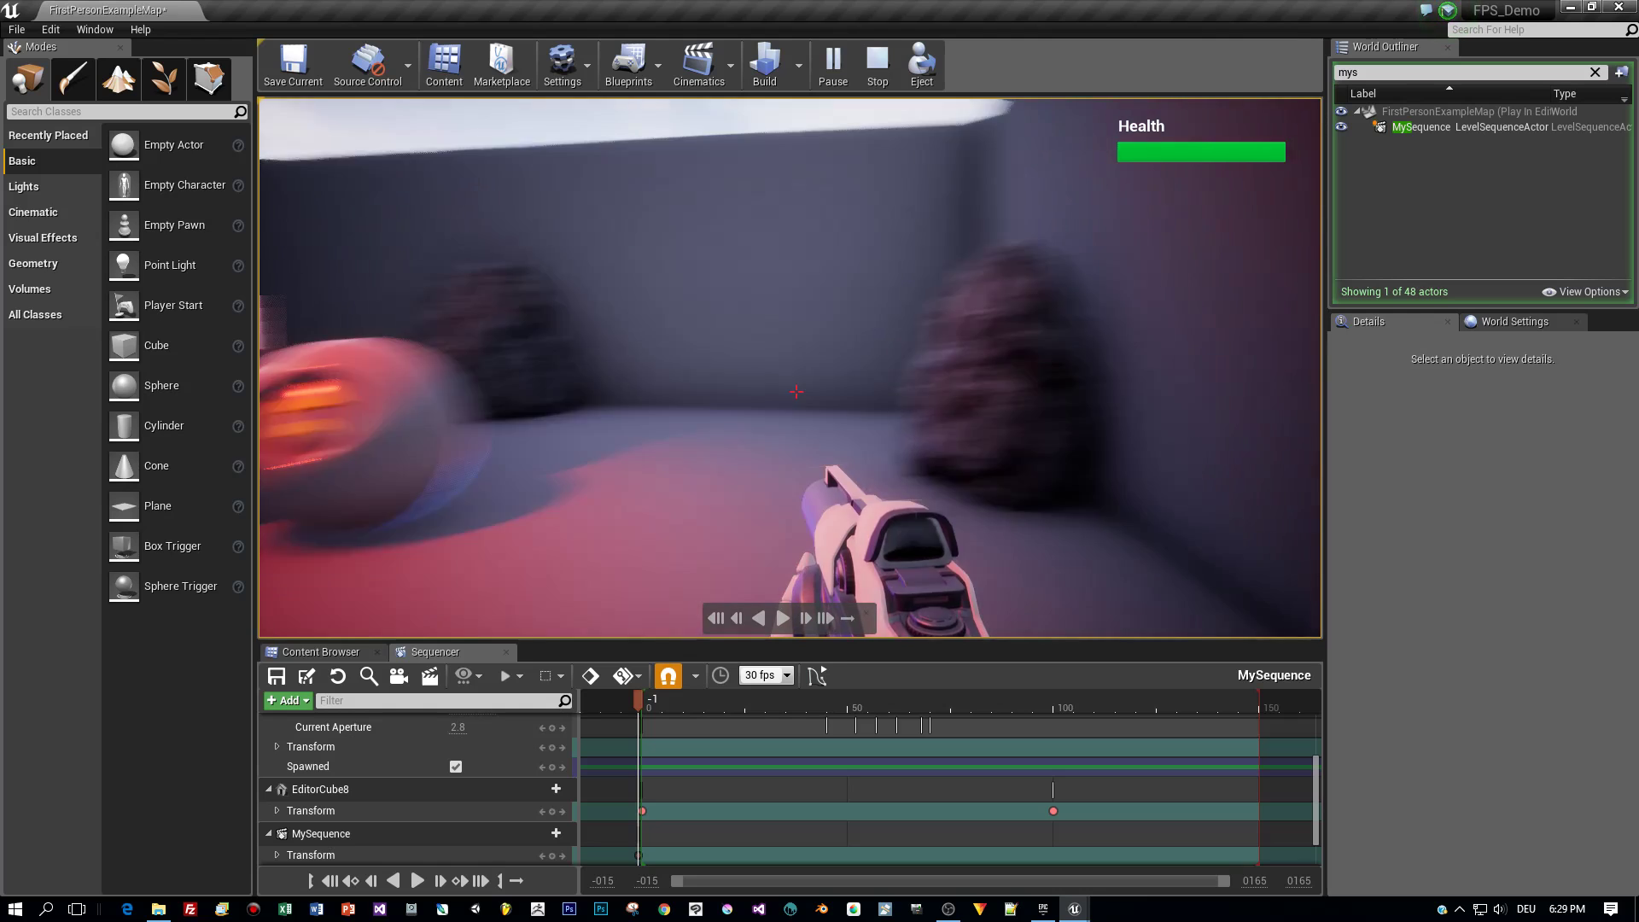